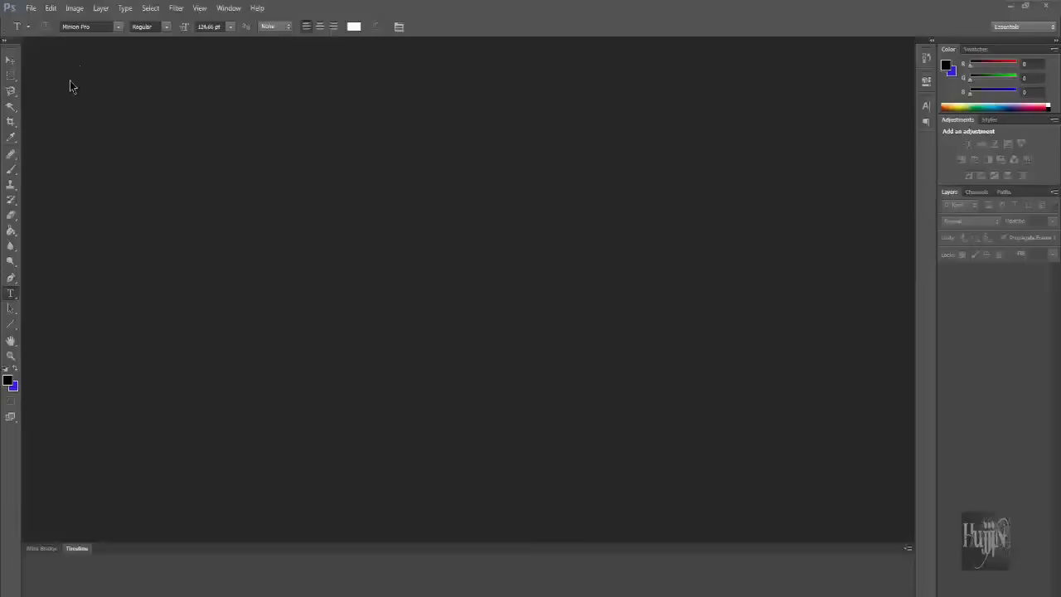
Open the JackDaniels label image from its folder on the Desktop.
click(30, 8)
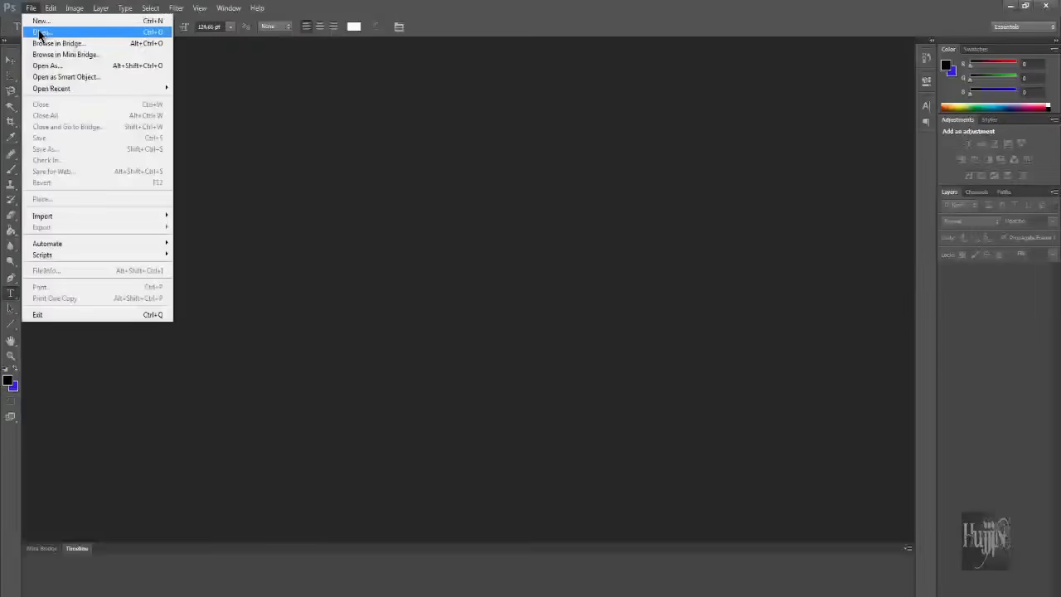
click(40, 32)
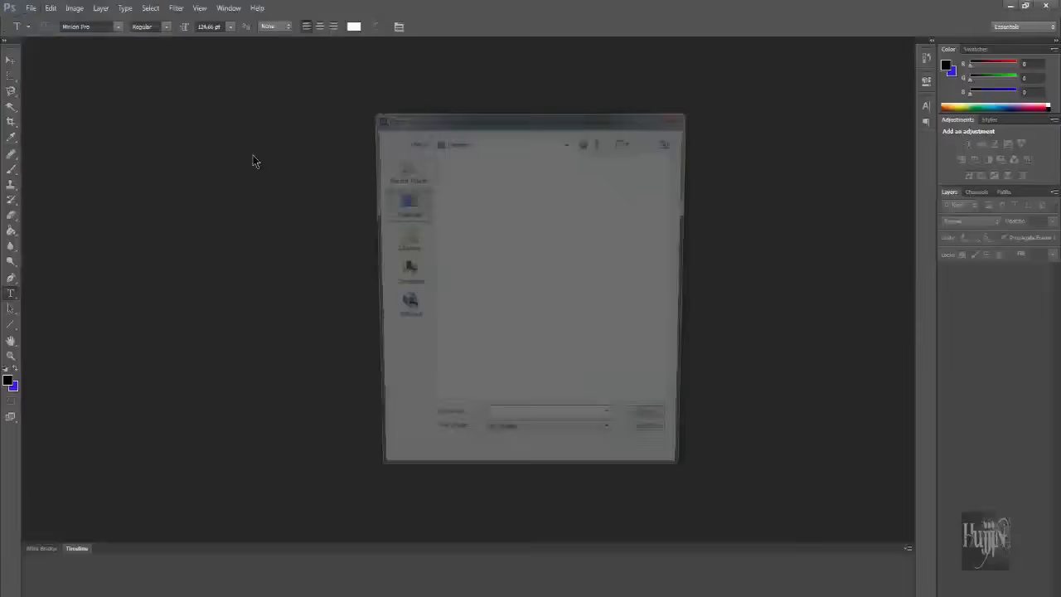
click(492, 334)
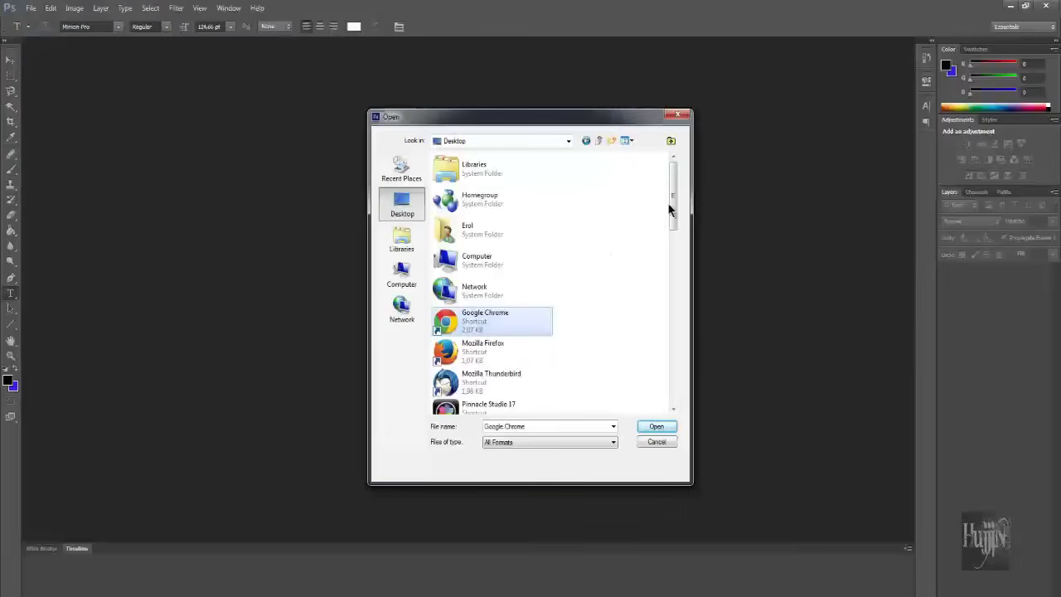
drag(670, 208, 674, 265)
double_click(481, 277)
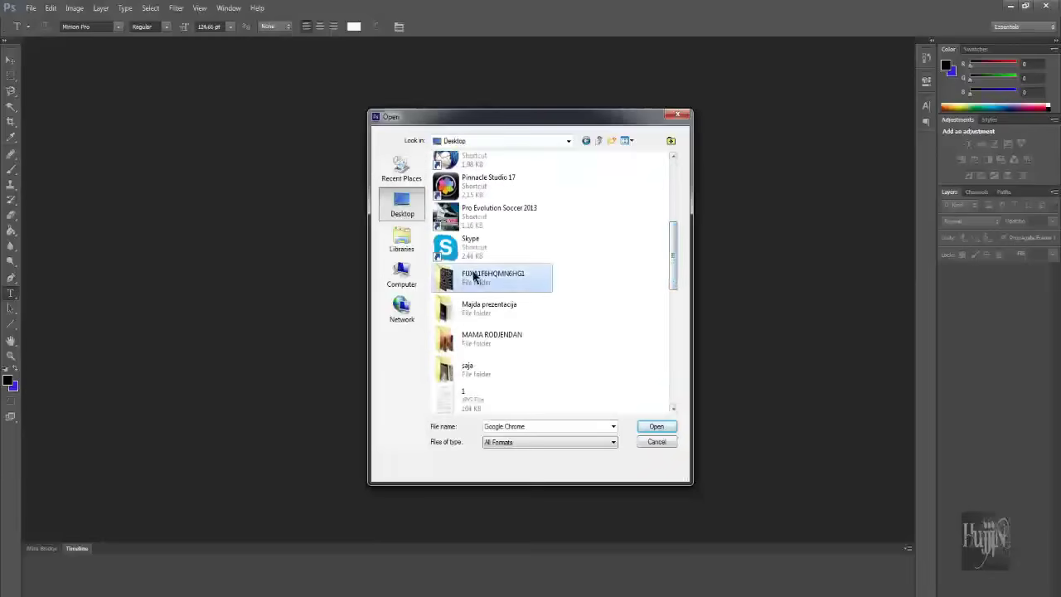
click(654, 427)
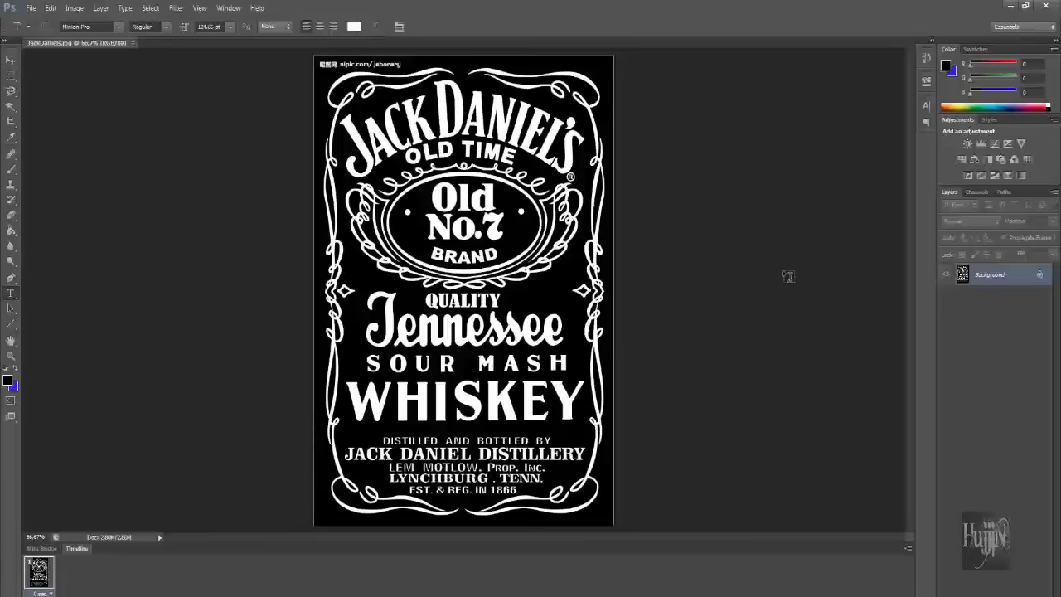
Unlock the Background layer as an editable layer named Layer 0.
double_click(1040, 276)
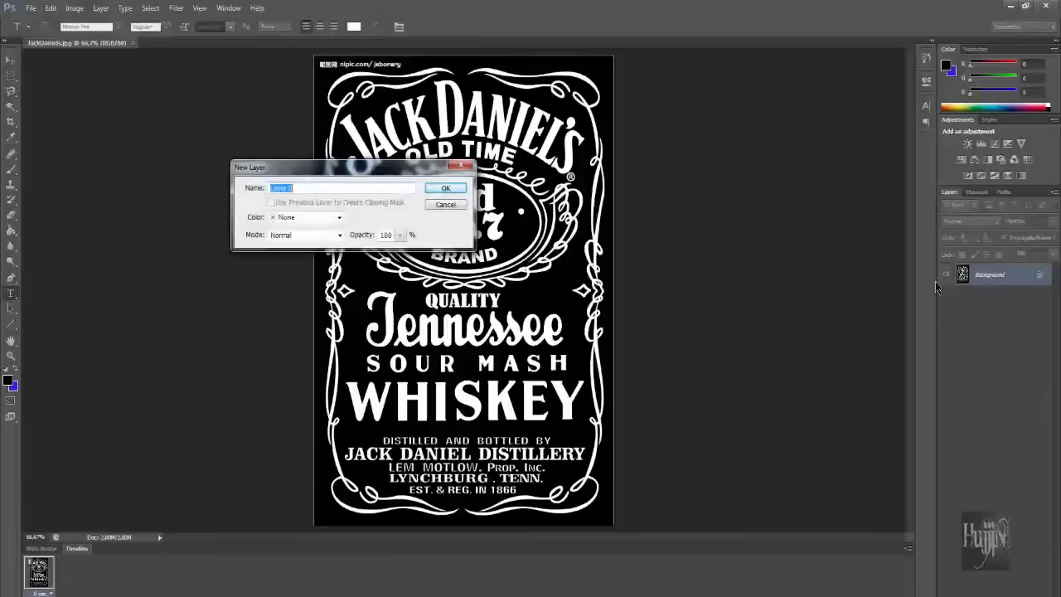
click(445, 188)
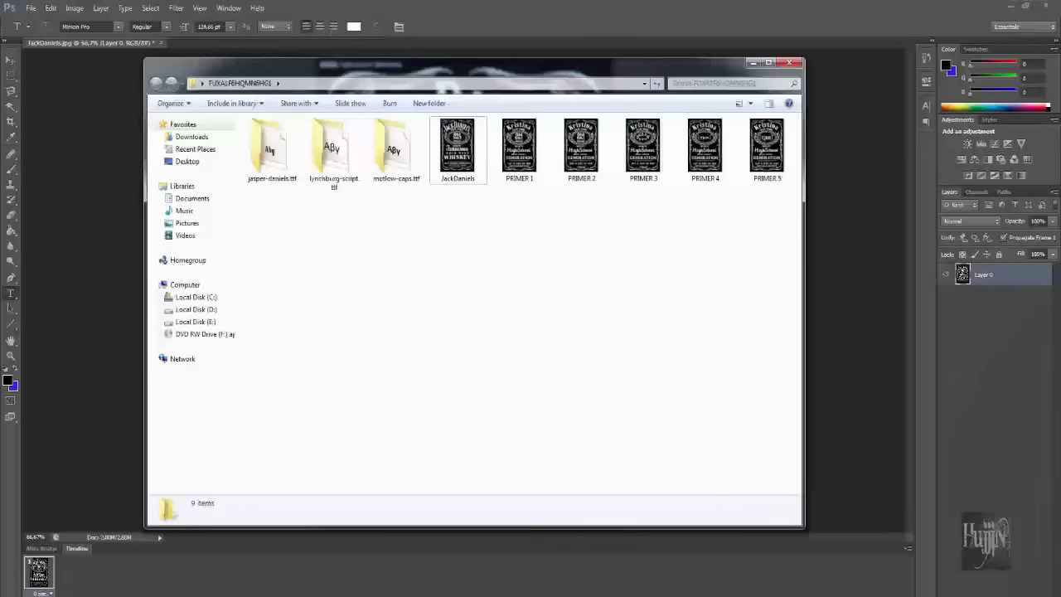
Select lynchburg-script.ttf, minimize the font folder and return to the Photoshop label.
click(333, 184)
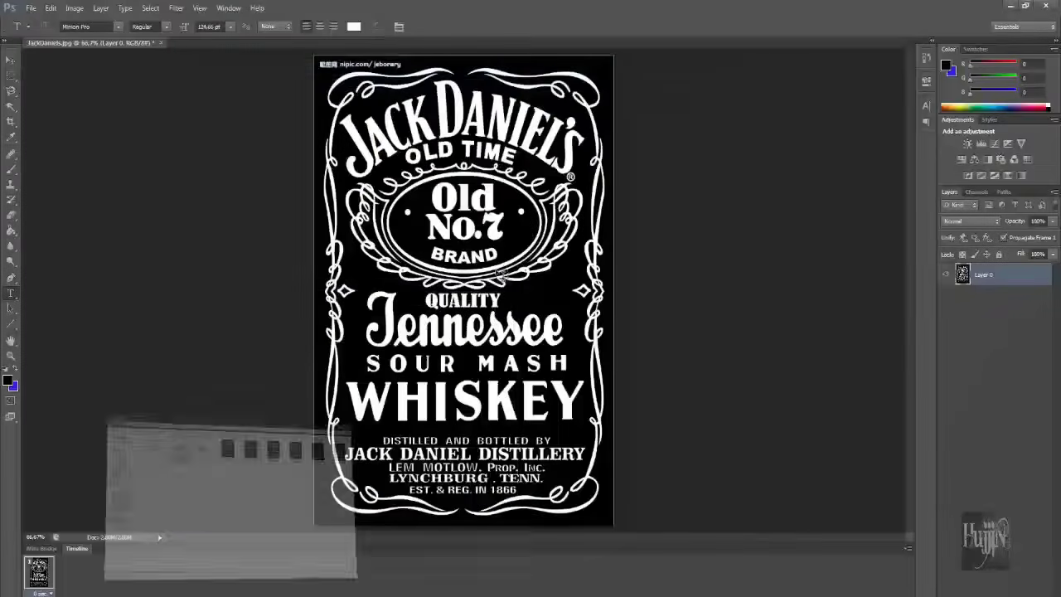
click(754, 63)
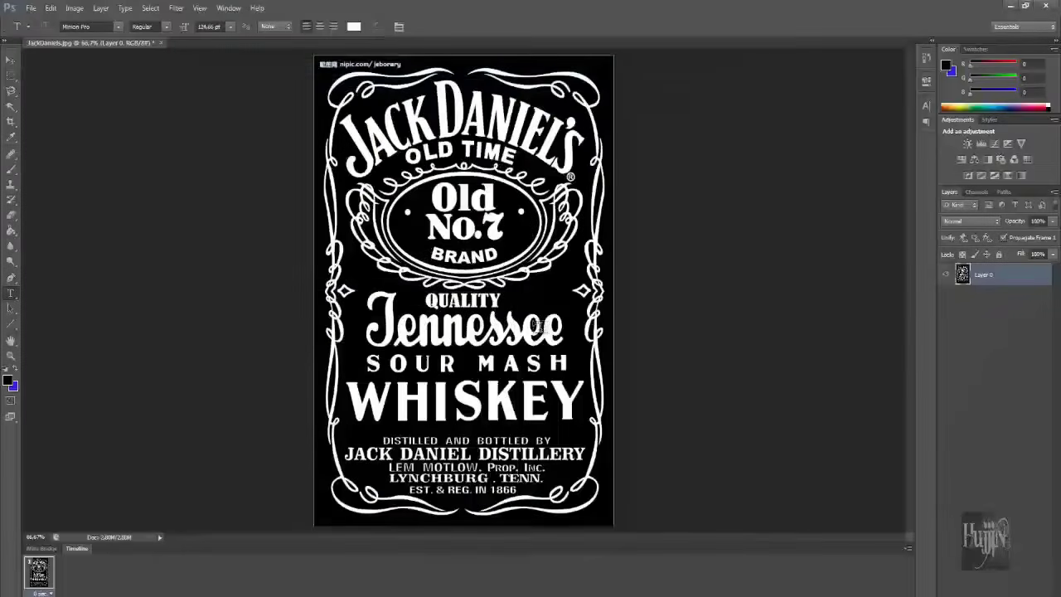
key(alt+Tab)
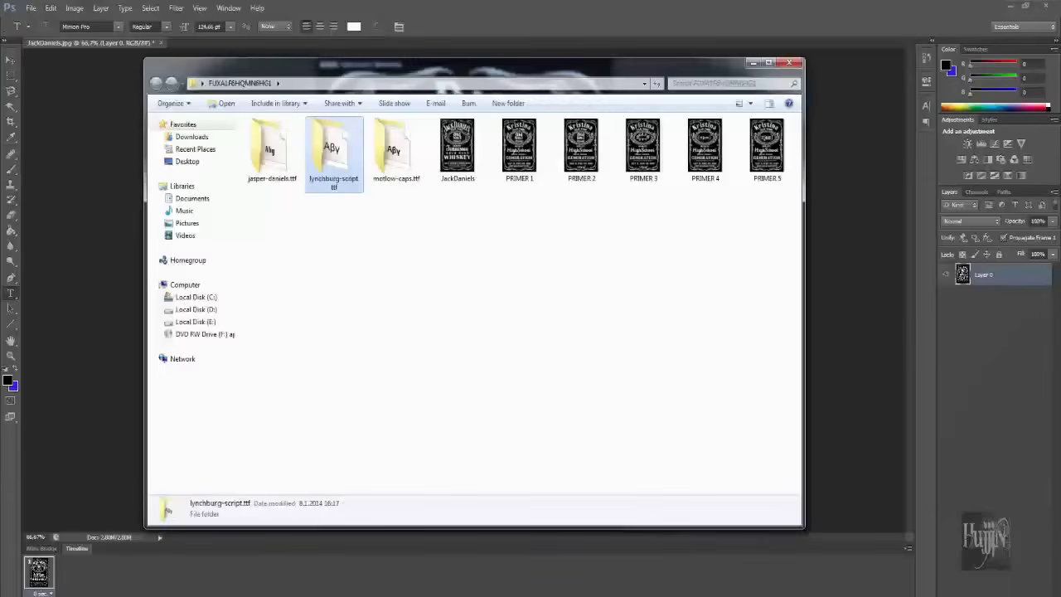
key(alt+Tab)
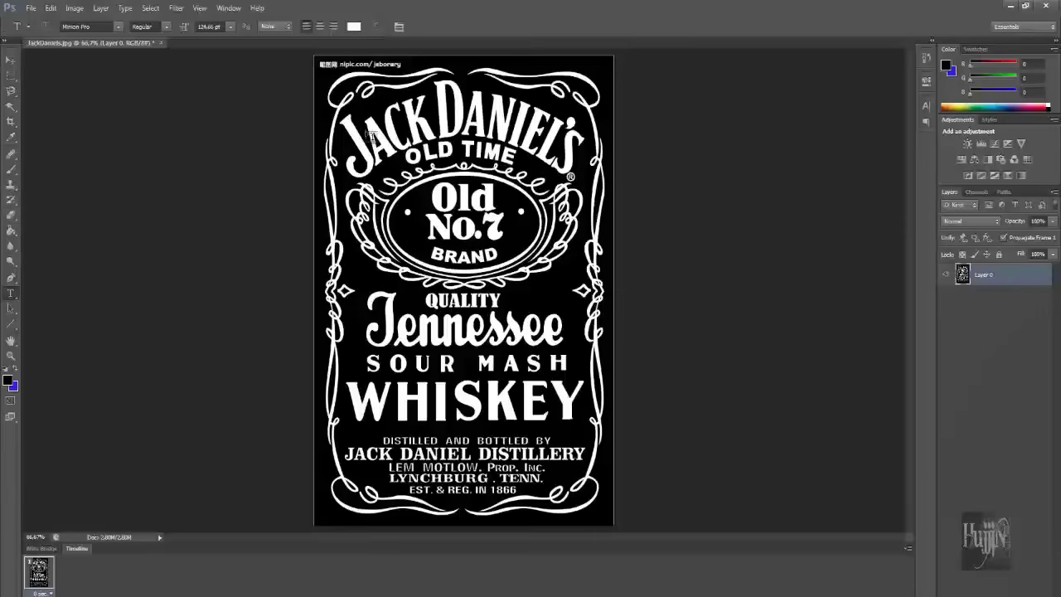
Paint over the JACK DANIEL'S and OLD TIME heading with a black brush.
click(13, 170)
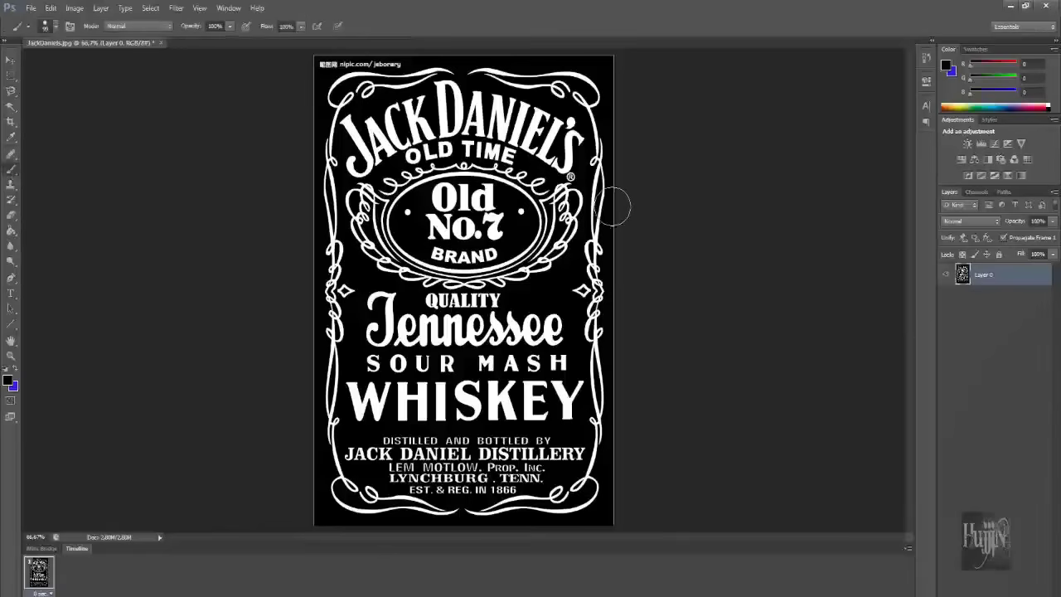
click(947, 65)
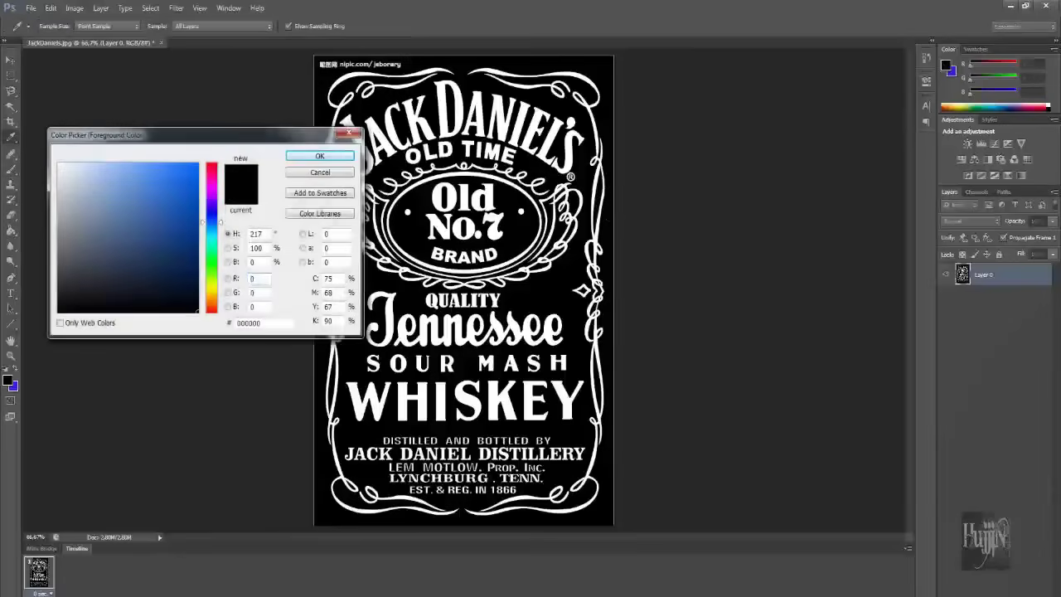
click(320, 156)
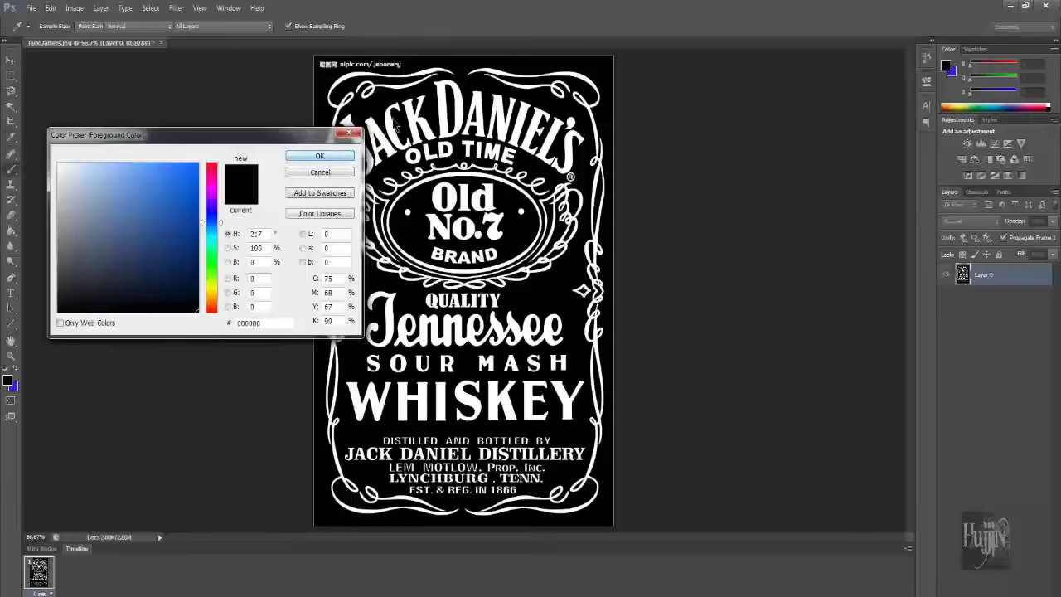
mouse_move(361, 124)
mouse_down()
mouse_move(360, 162)
mouse_move(411, 132)
mouse_move(386, 170)
mouse_move(426, 143)
mouse_move(565, 148)
mouse_move(556, 125)
mouse_move(501, 118)
mouse_move(526, 109)
mouse_move(446, 97)
mouse_move(398, 114)
mouse_move(450, 119)
mouse_up()
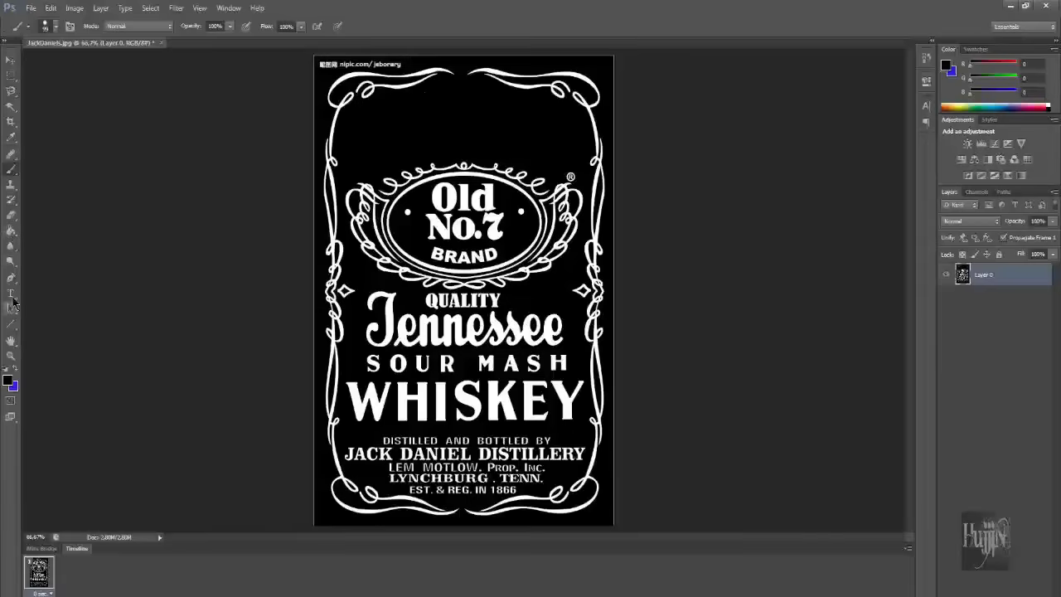
Draw a text box at the label's top and type HujjiN in white Minion Pro.
click(11, 293)
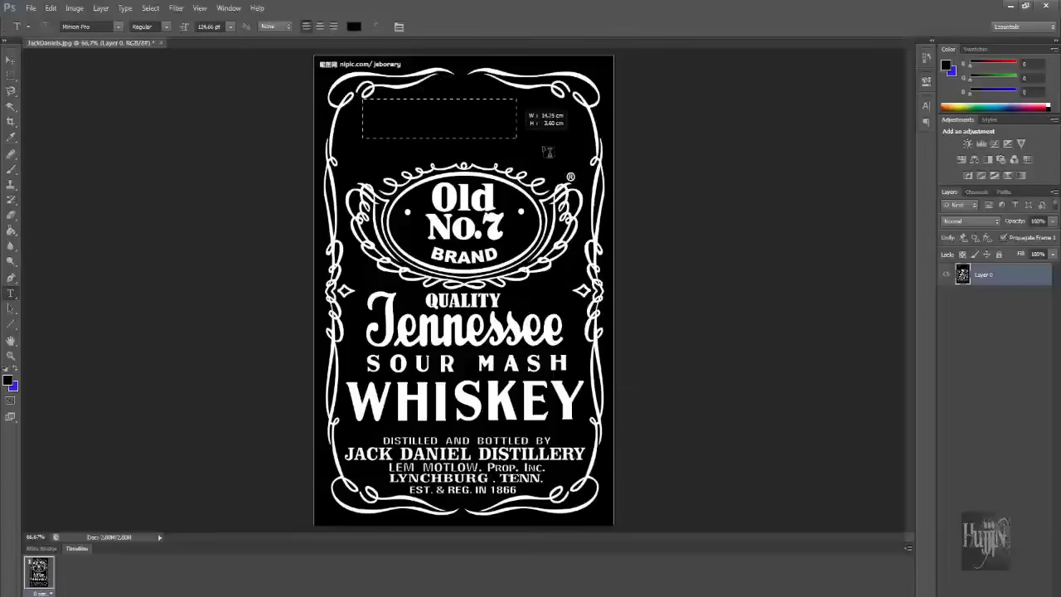
drag(362, 97, 581, 150)
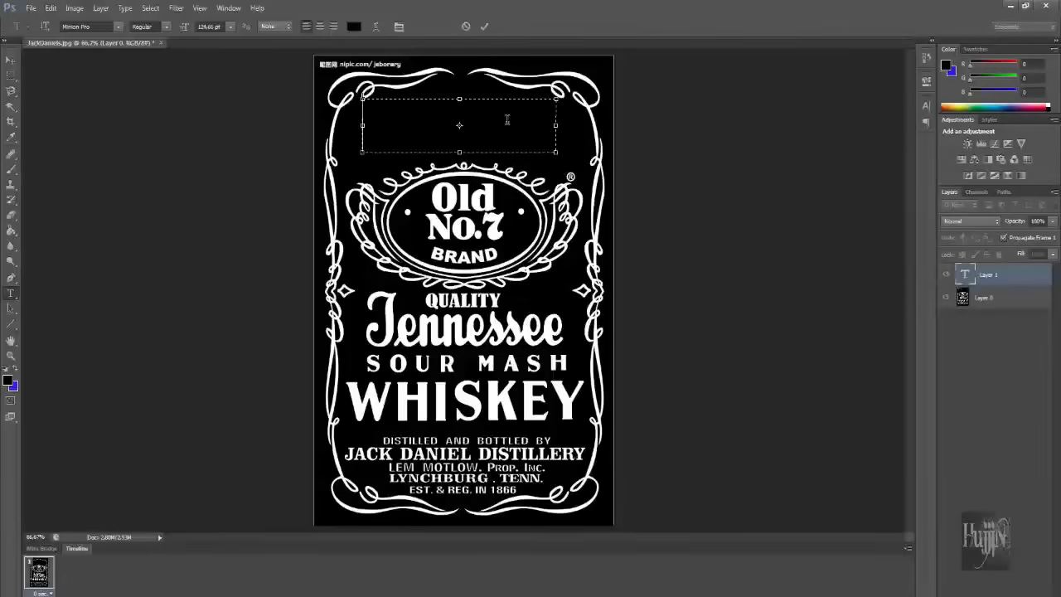
click(354, 26)
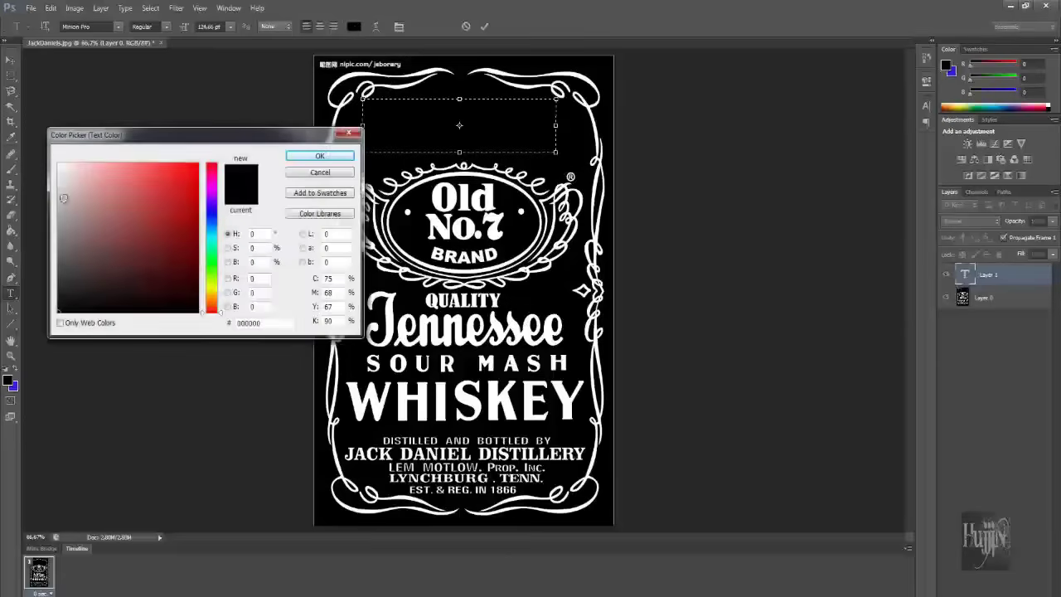
drag(77, 179, 57, 163)
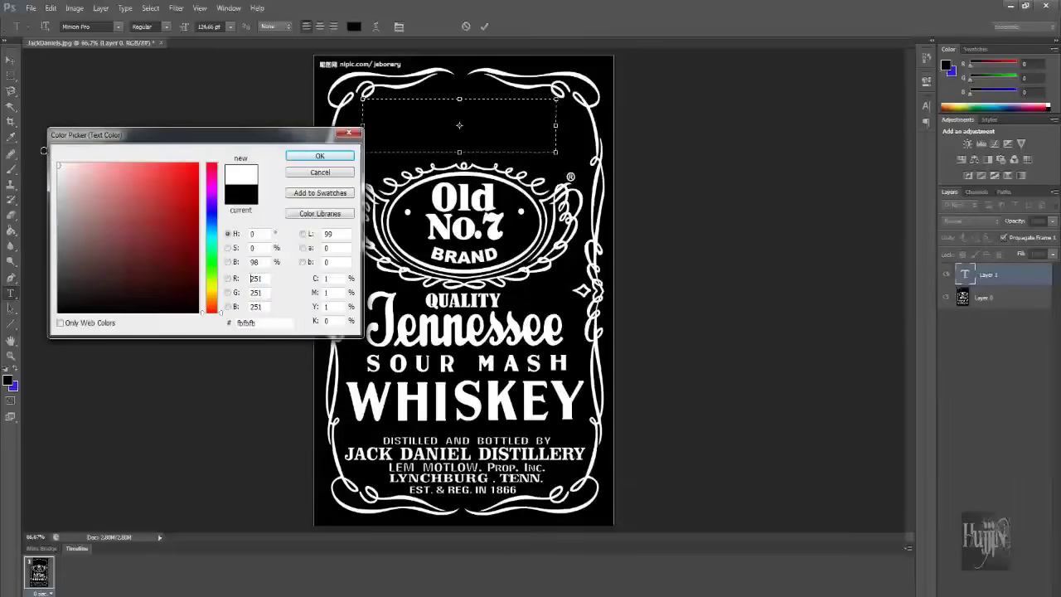
click(319, 155)
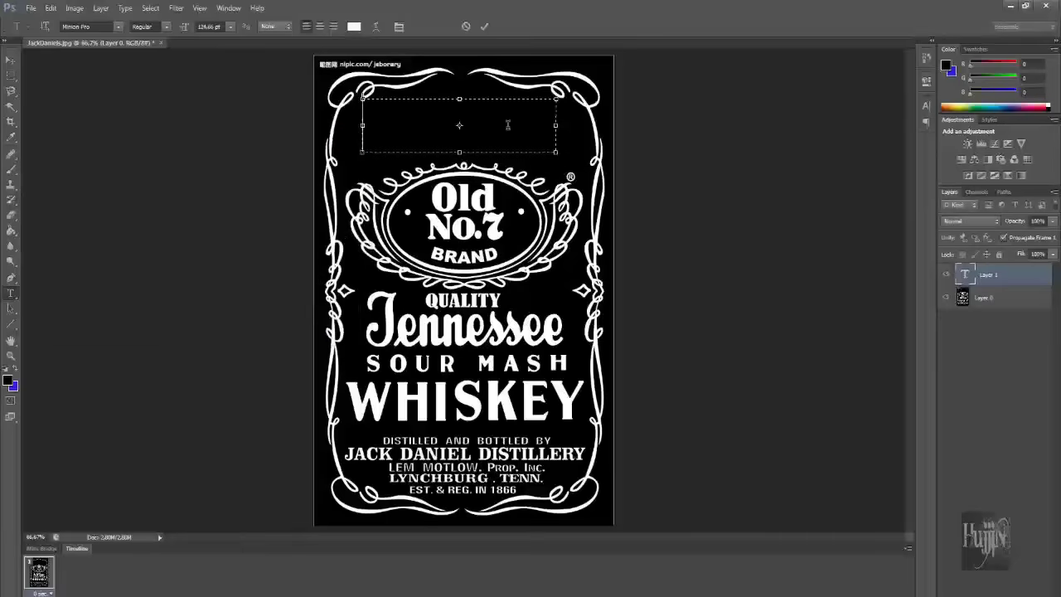
text(Hujji)
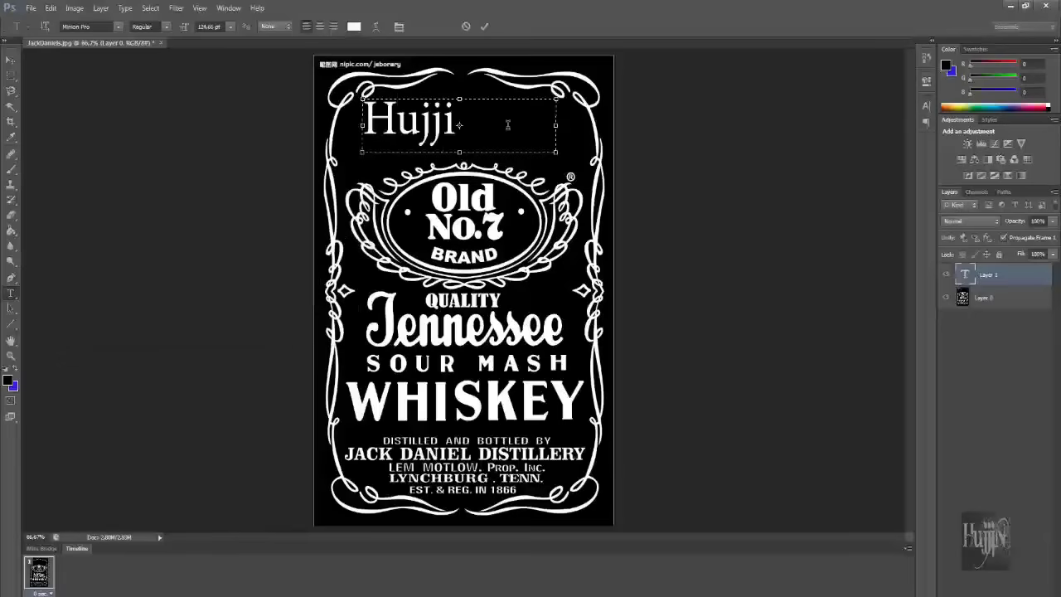
text(N)
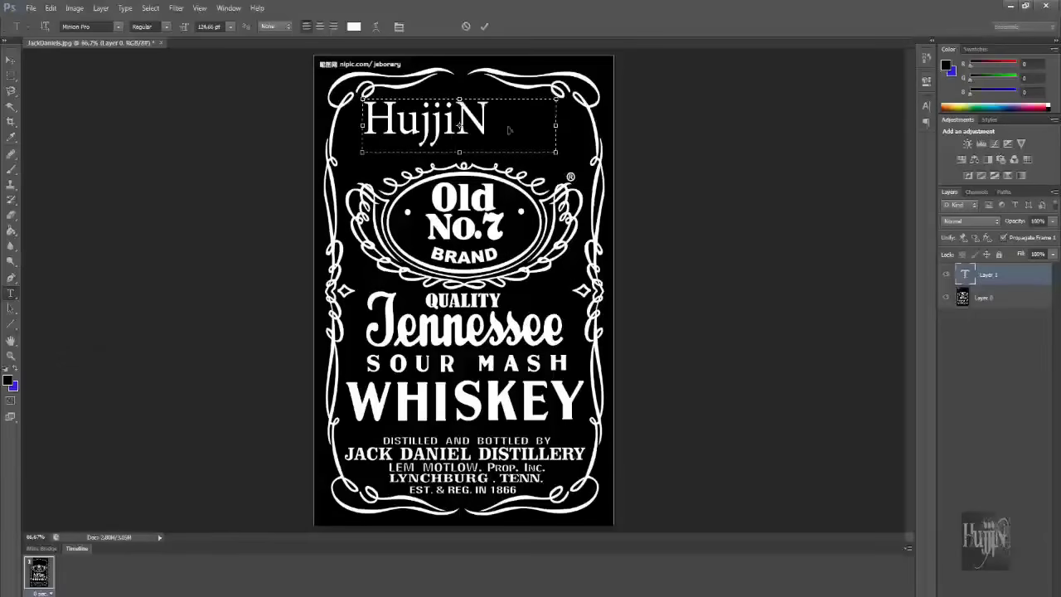
key(ctrl+a)
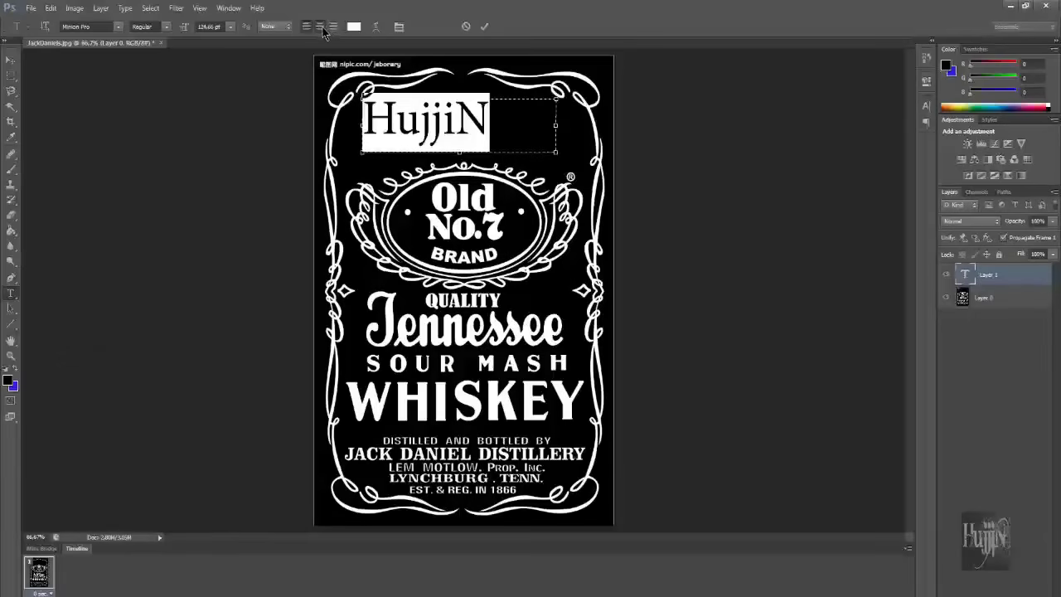
Centre the HujjiN text and change its font to Jasper Daniels.
click(321, 26)
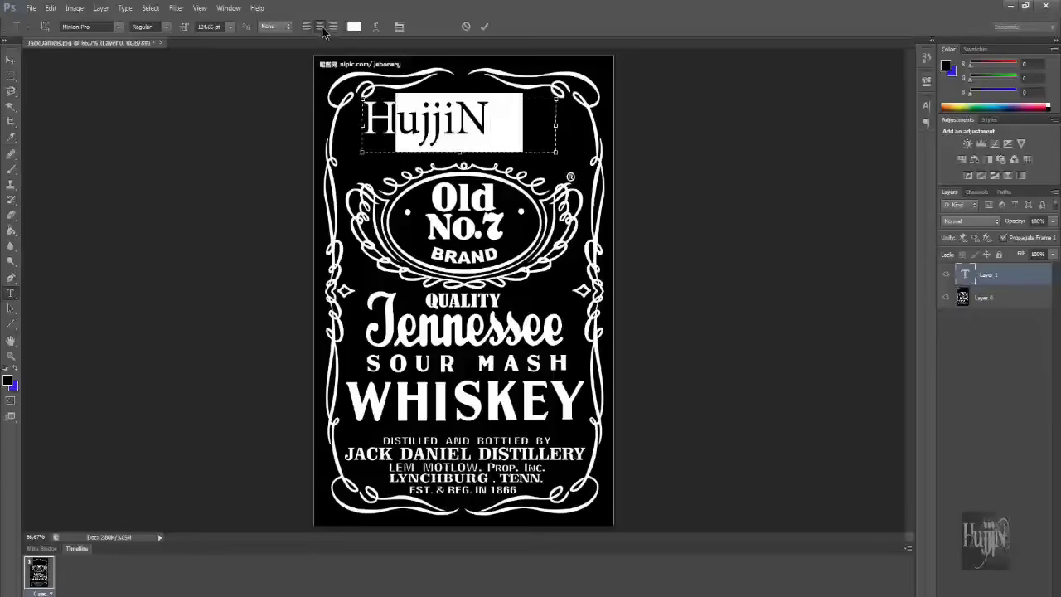
click(99, 26)
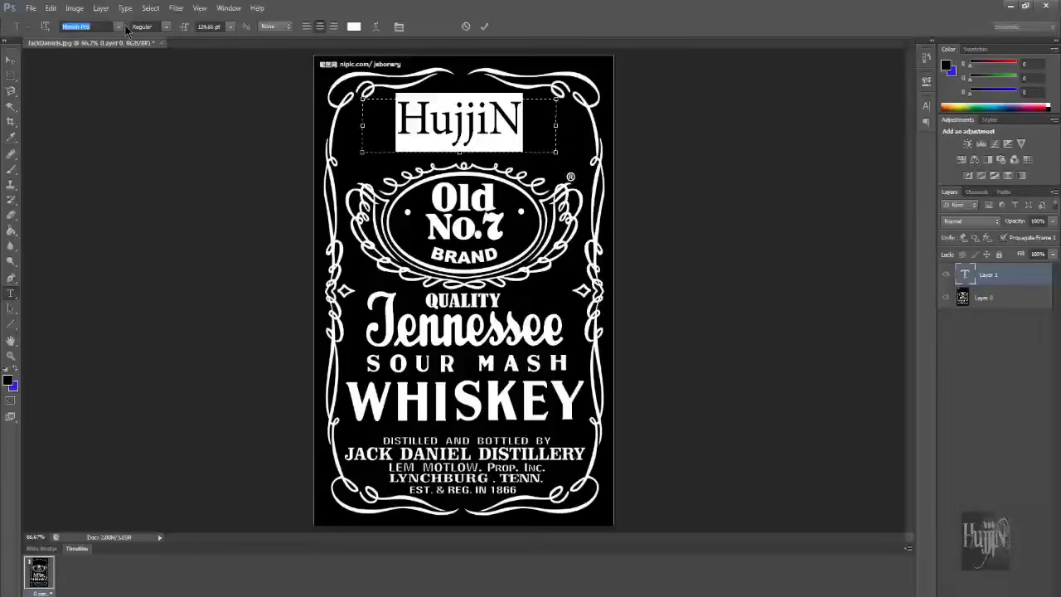
key(Return)
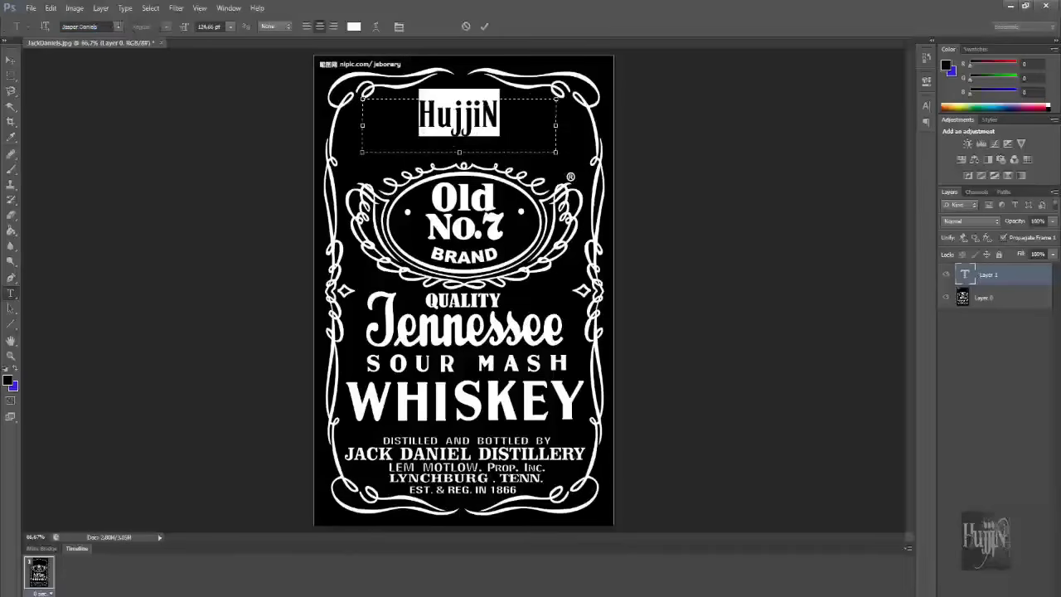
click(512, 124)
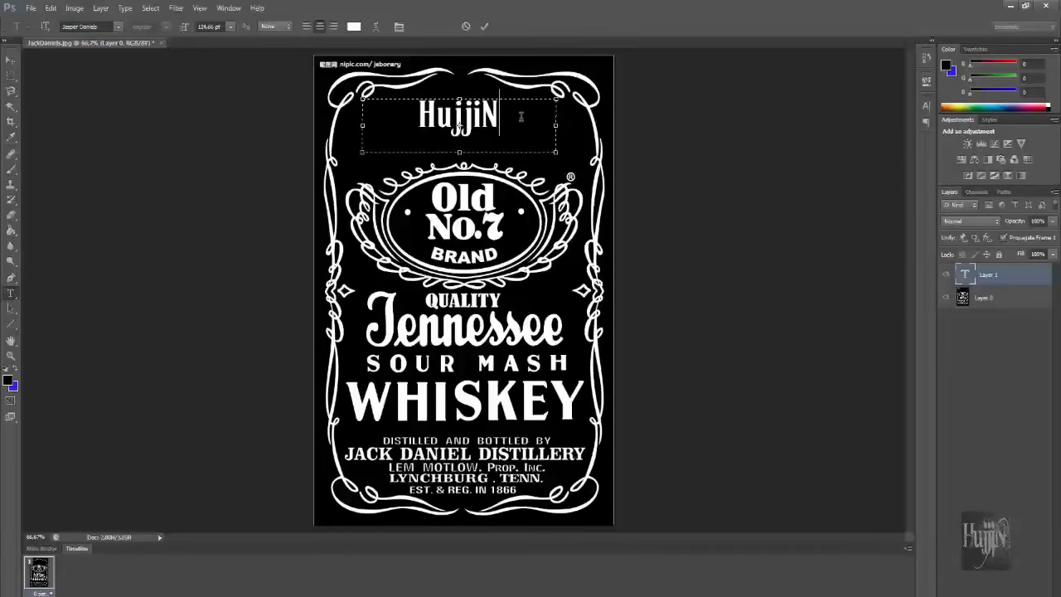
key(ctrl+a)
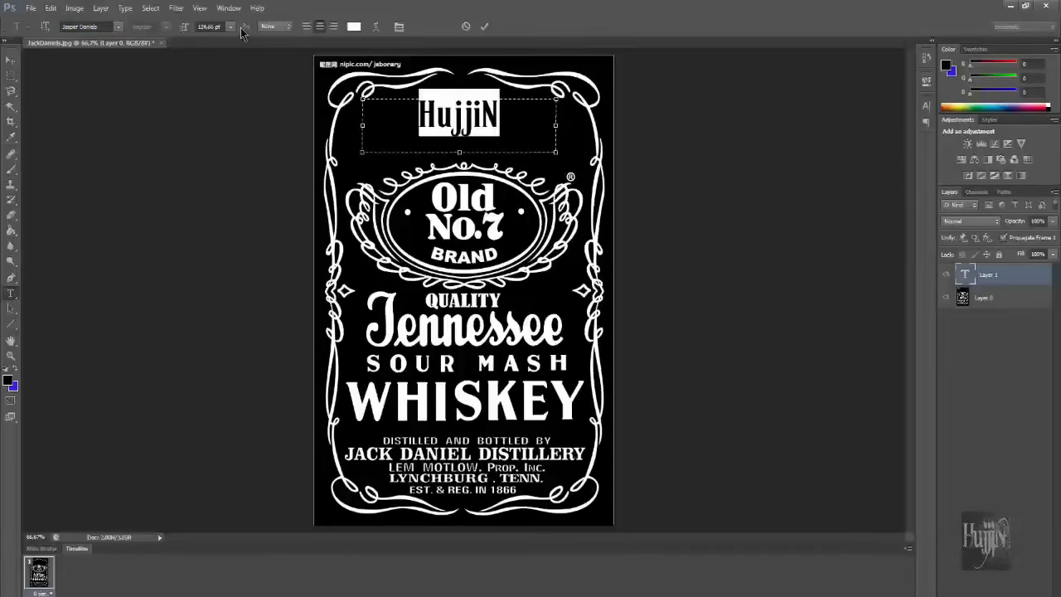
Set the HujjiN font size to 200 pt.
click(219, 25)
click(232, 26)
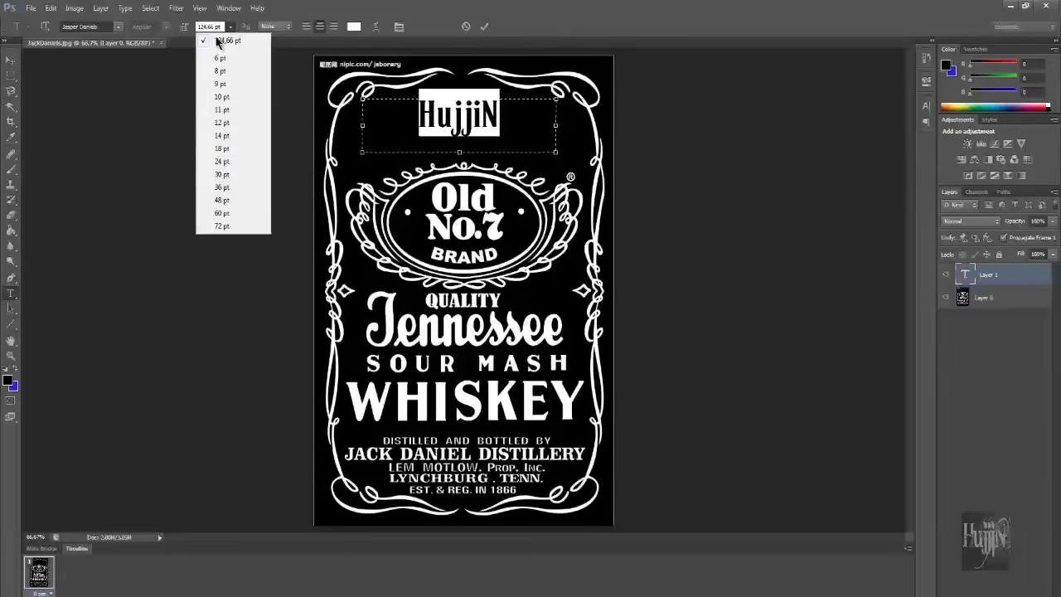
click(221, 22)
drag(221, 23, 196, 31)
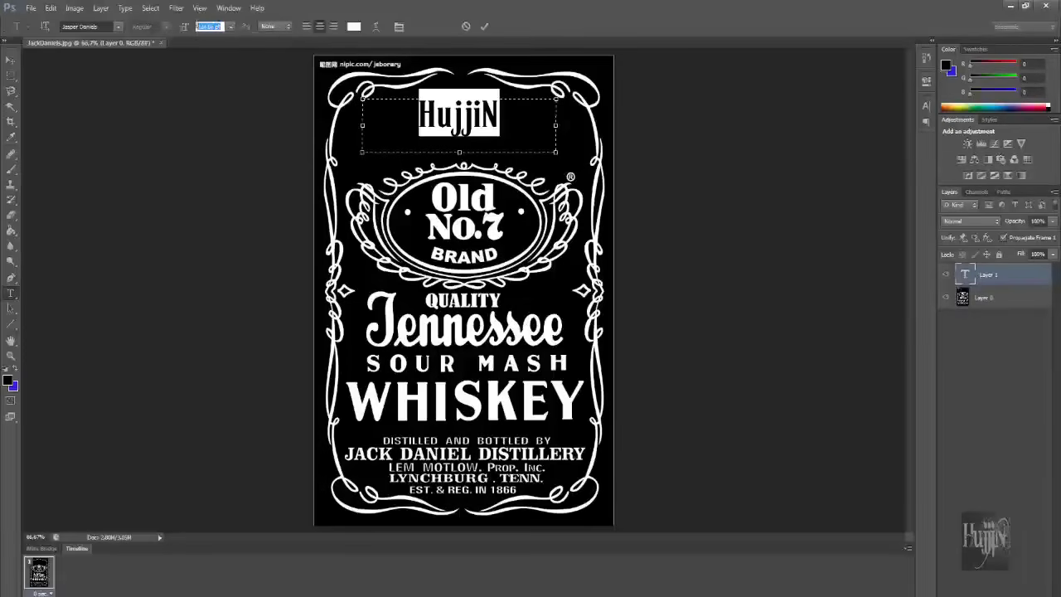
text(1)
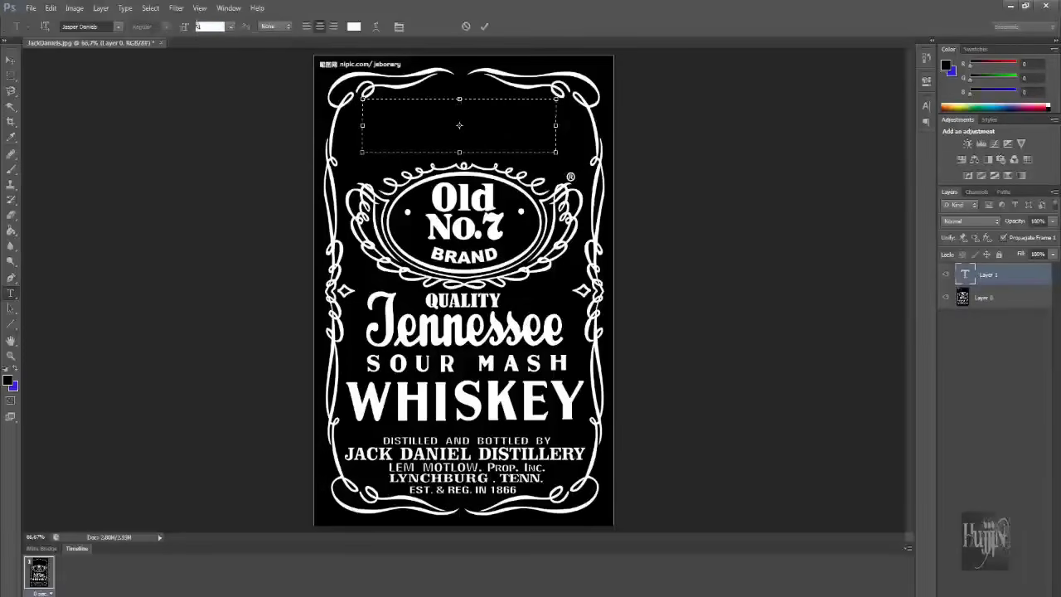
text(00)
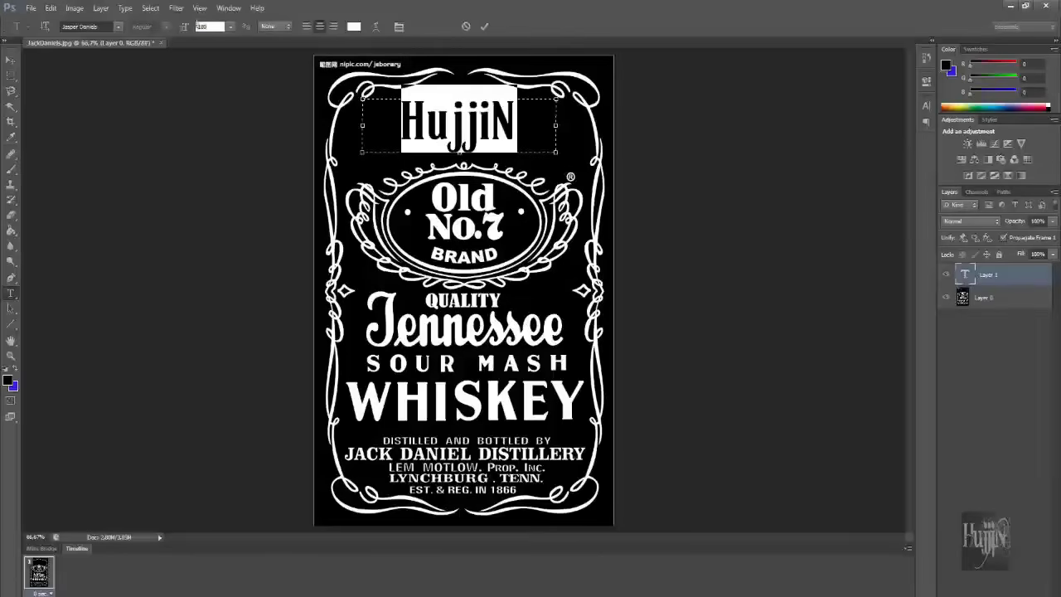
key(BackSpace)
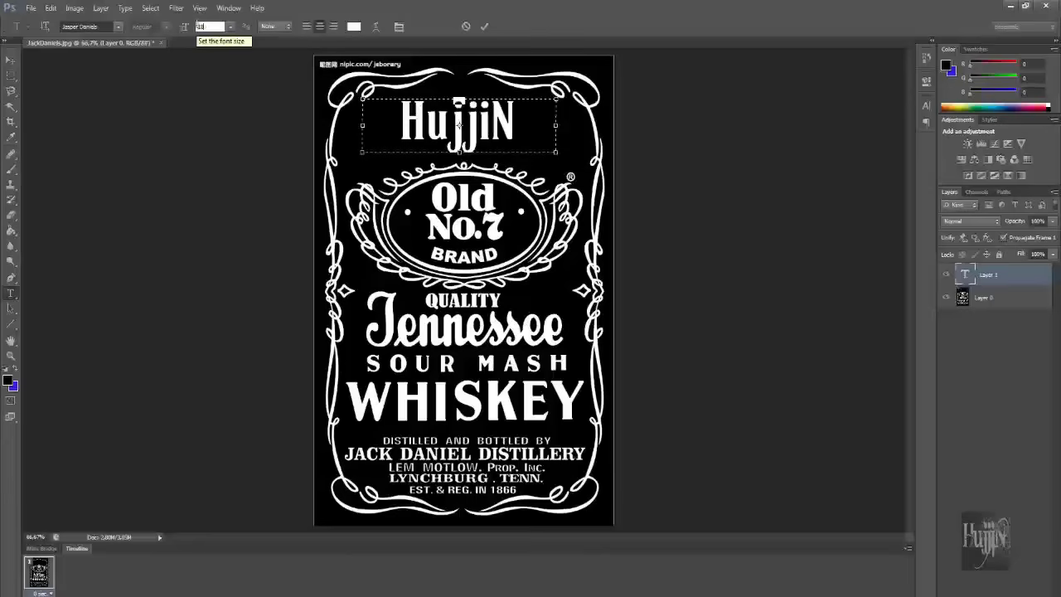
key(BackSpace)
text(8)
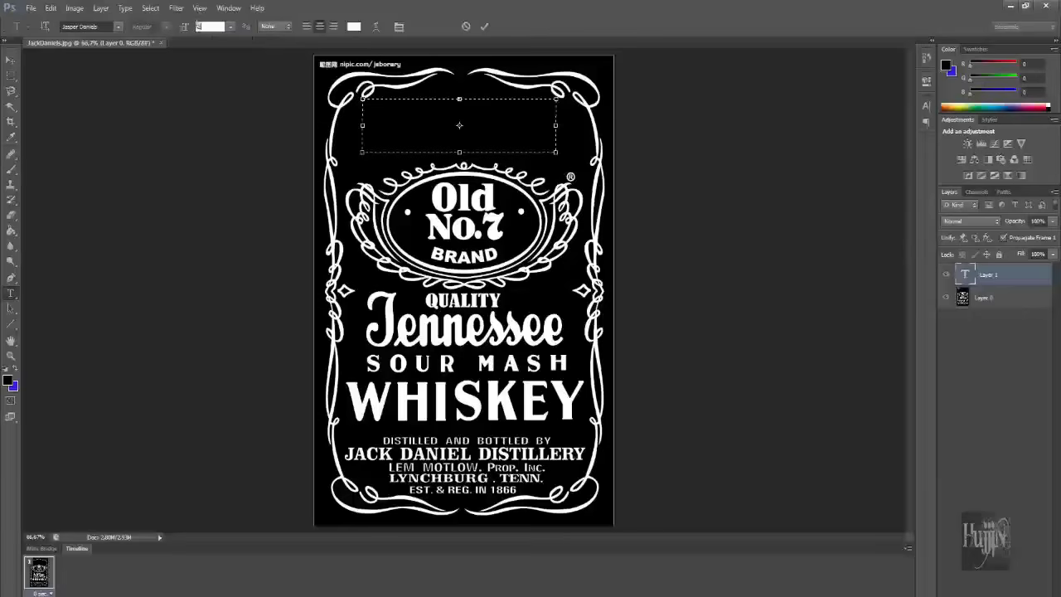
text(00)
key(Return)
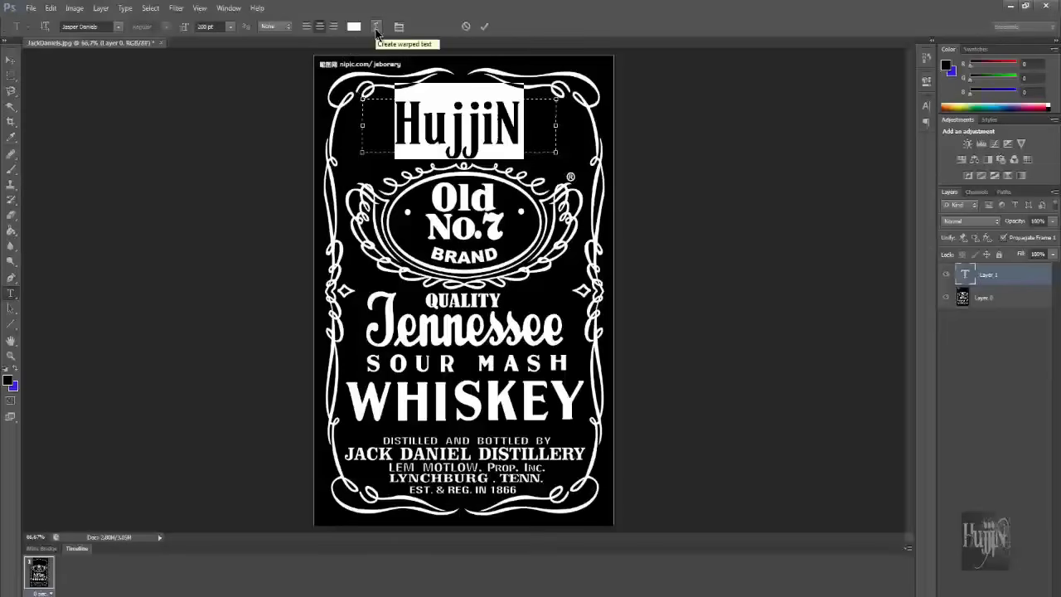
Apply an Arc warp to HujjiN with a flatter bend and stretch the text taller.
click(376, 30)
click(377, 30)
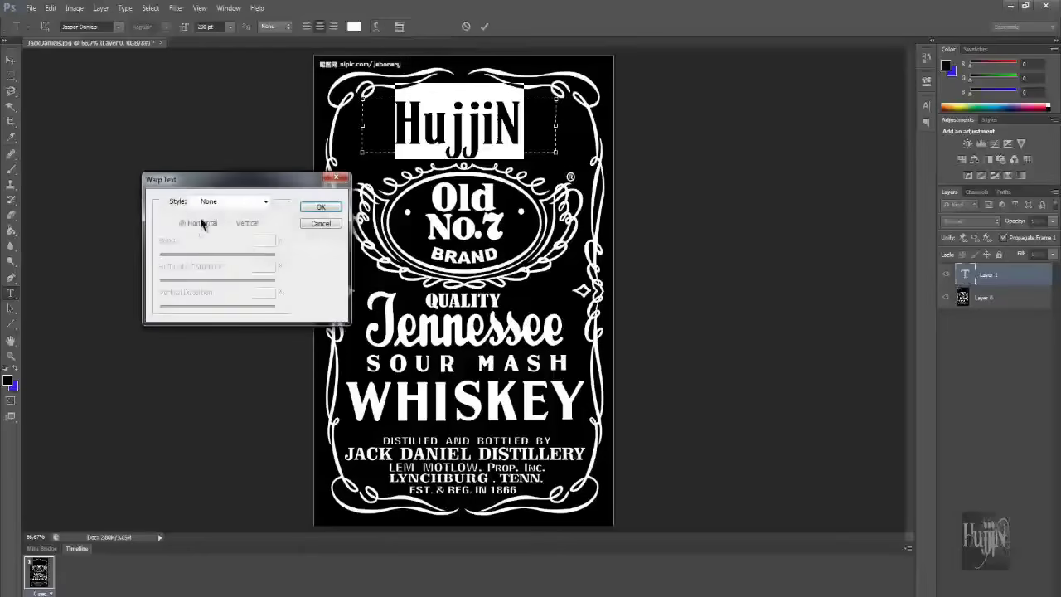
click(242, 202)
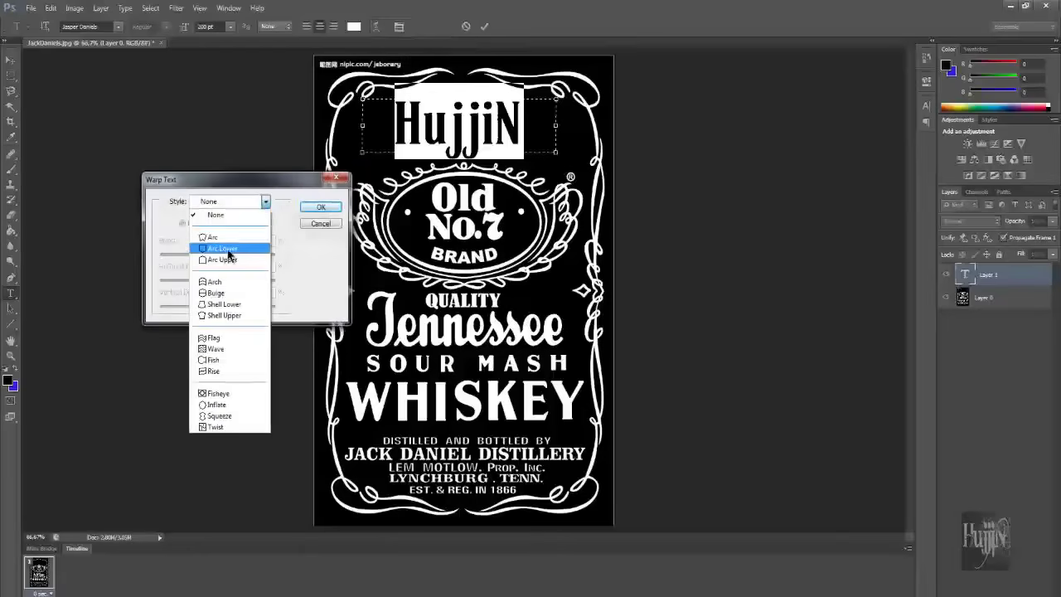
click(237, 239)
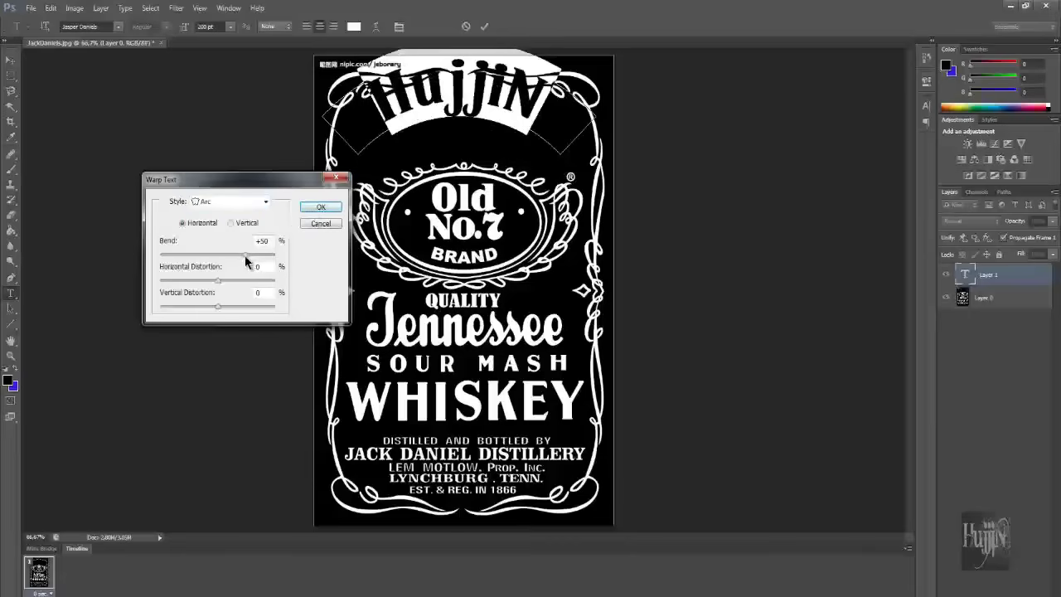
drag(246, 253, 230, 254)
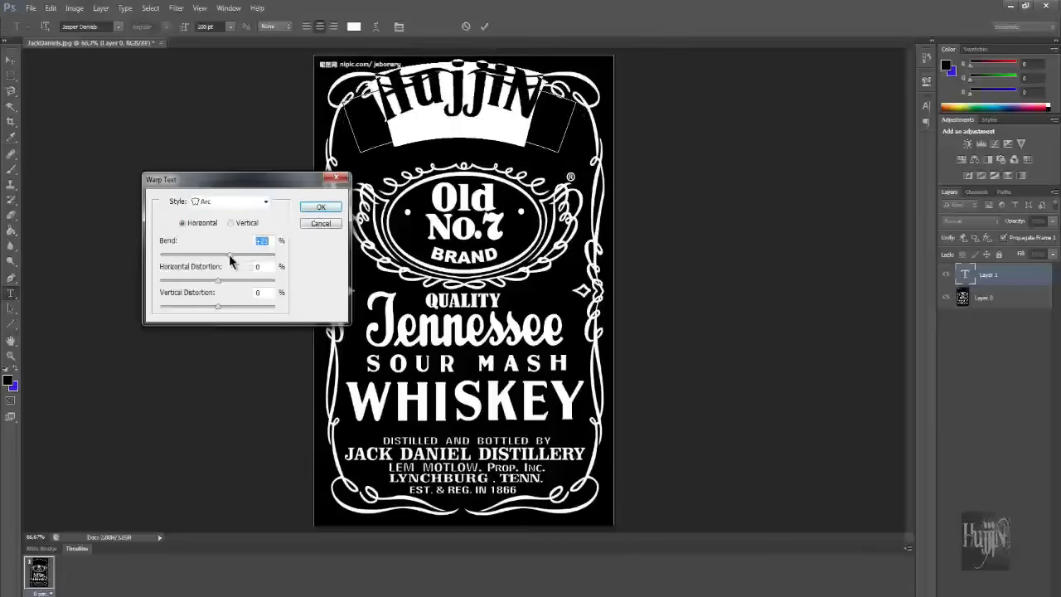
click(322, 207)
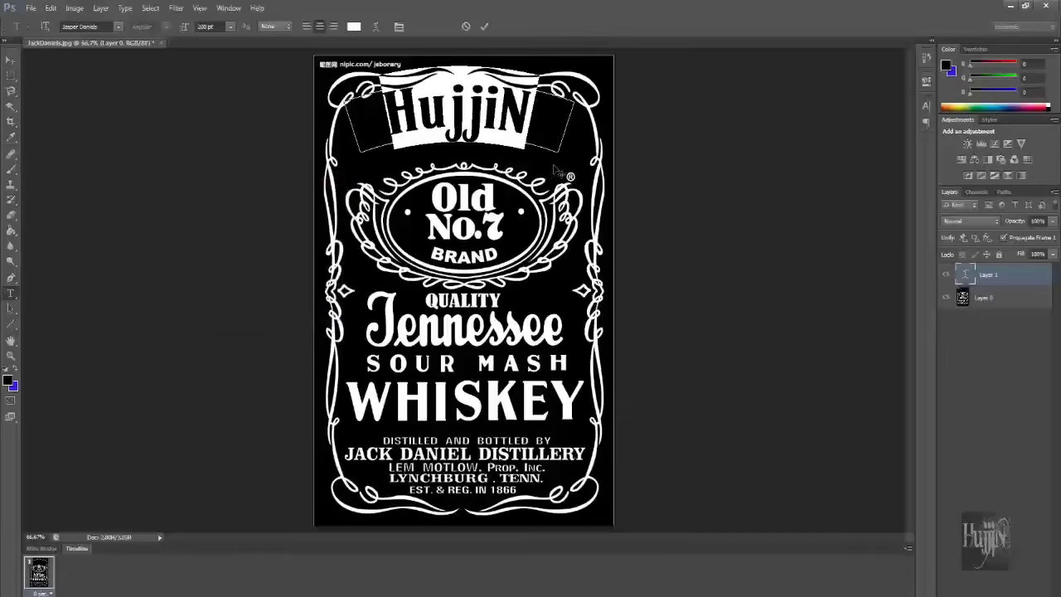
drag(555, 170, 561, 181)
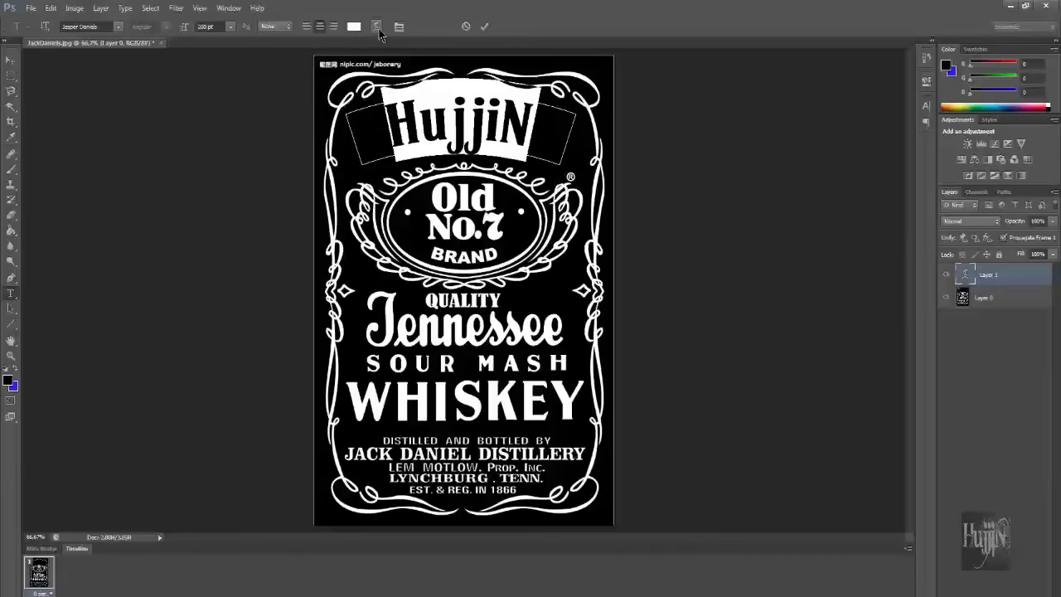
Adjust the arc bend to about +25 and commit the HujjiN text.
click(376, 27)
drag(218, 254, 233, 257)
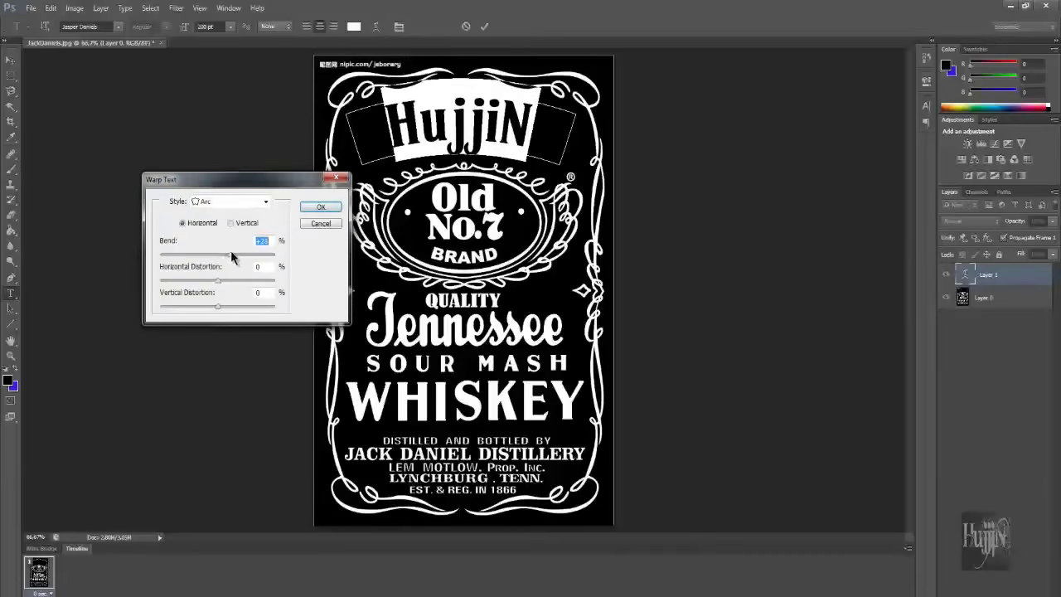
click(321, 207)
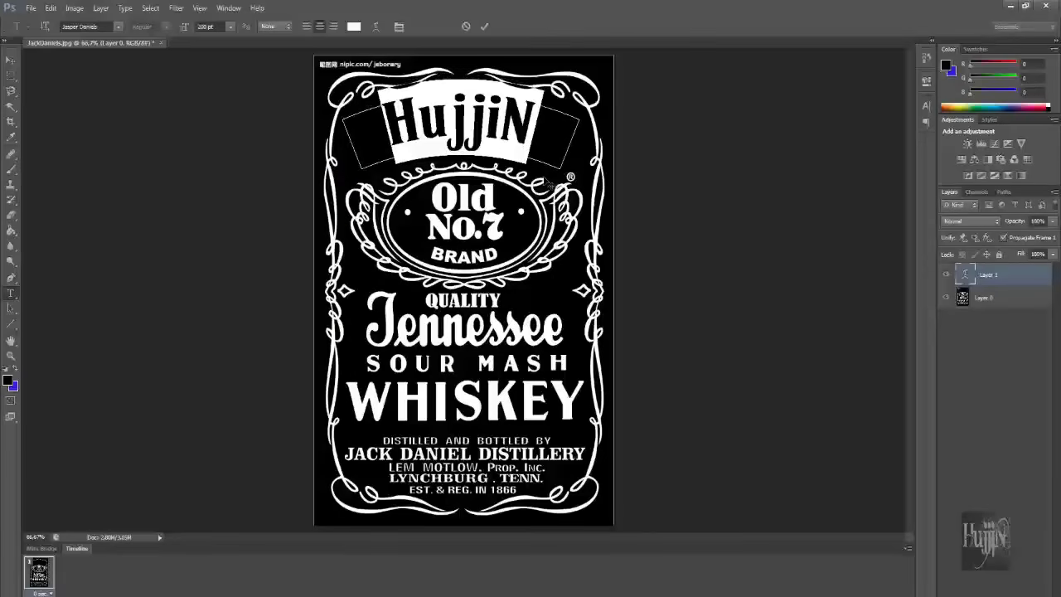
click(488, 28)
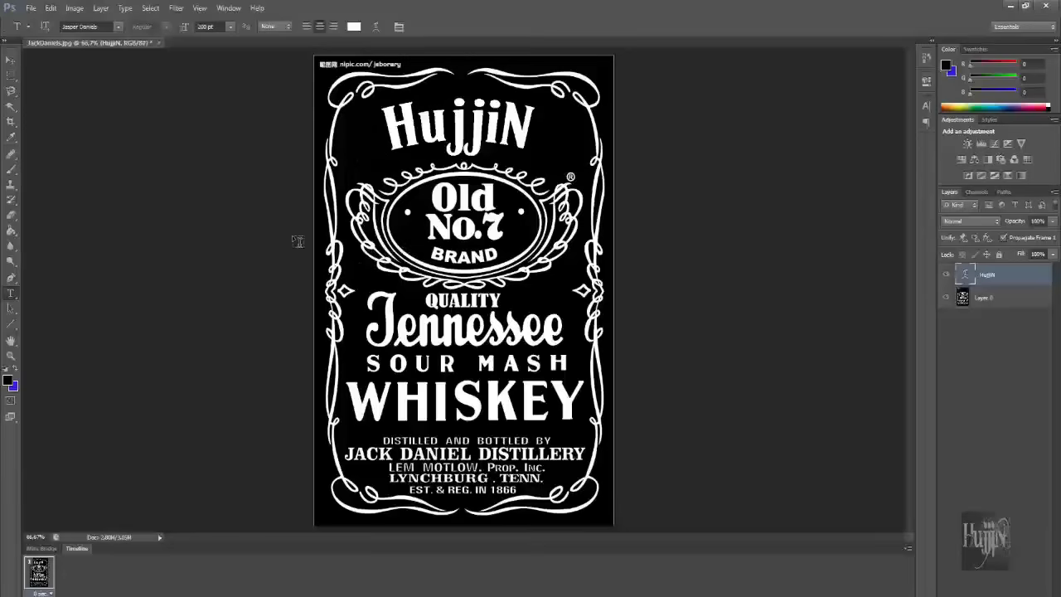
Rasterize the HujjiN layer, black out 'Tennessee', and draw a text box below QUALITY.
click(11, 170)
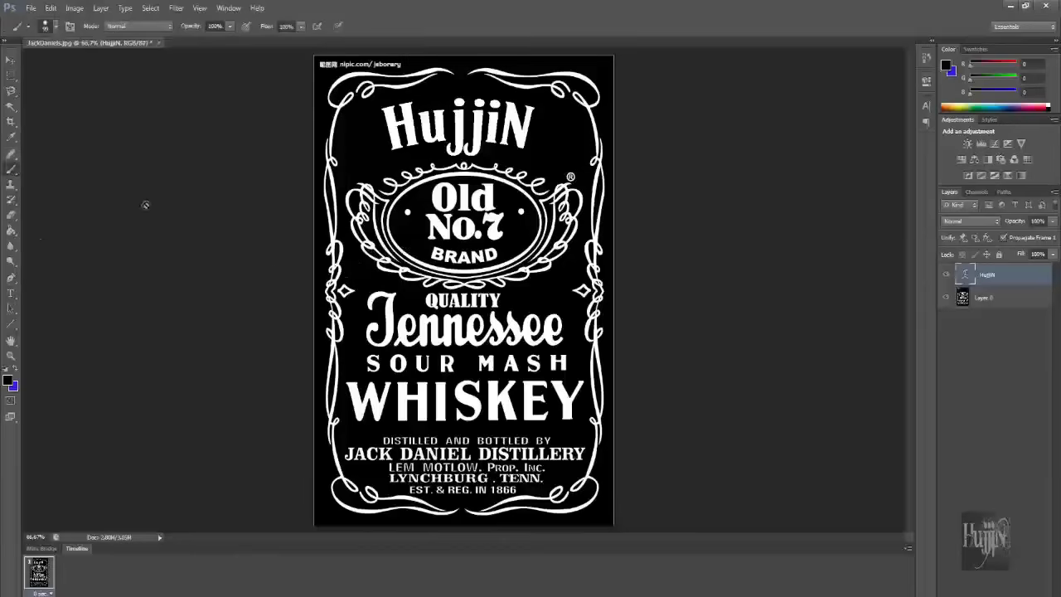
click(386, 303)
click(512, 239)
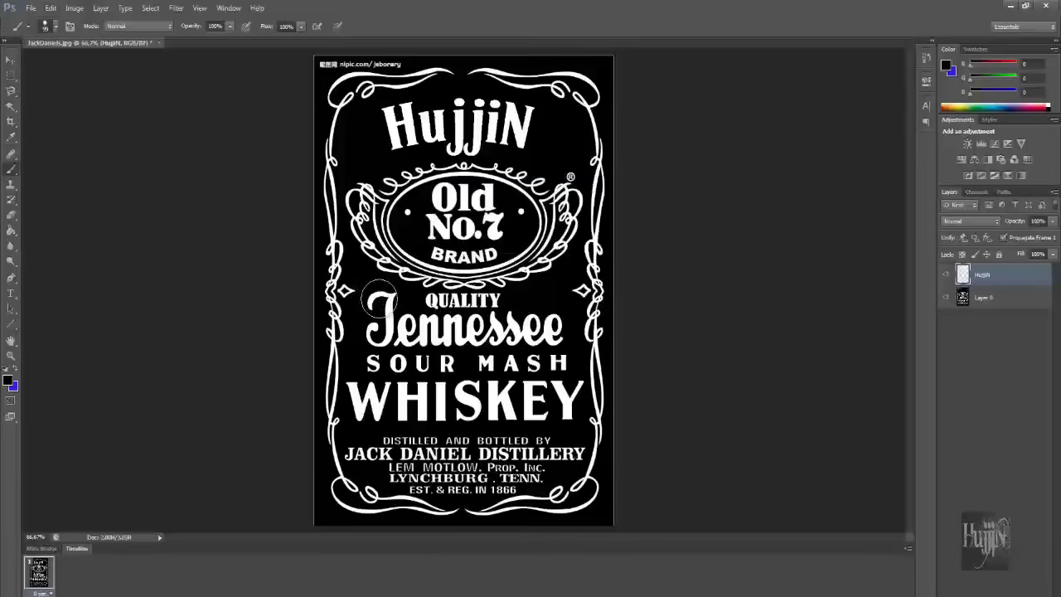
mouse_move(379, 299)
mouse_down()
mouse_move(402, 332)
mouse_move(554, 330)
mouse_move(450, 334)
mouse_up()
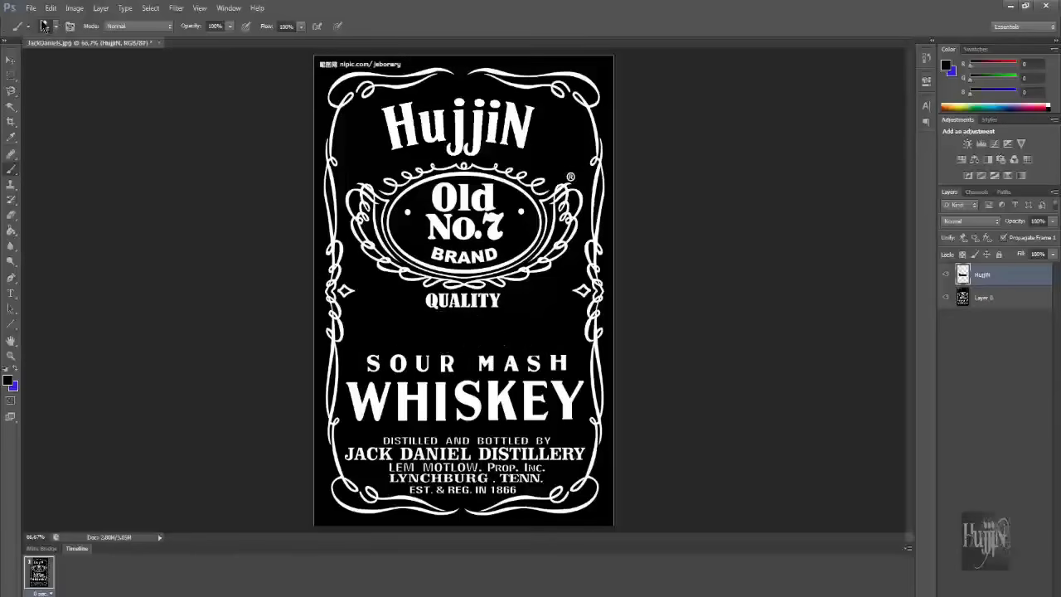
click(10, 293)
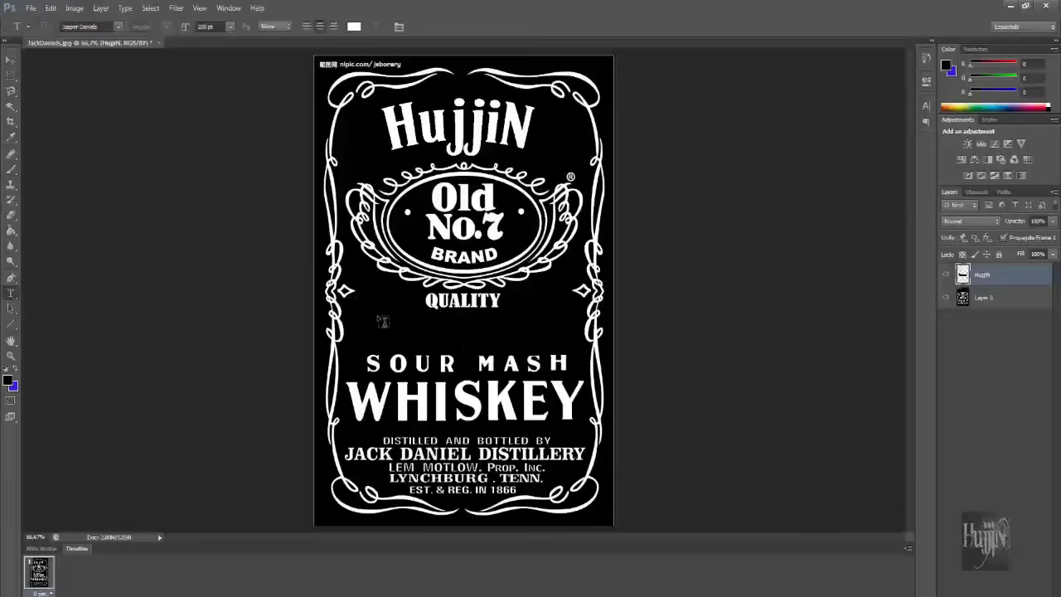
mouse_move(357, 304)
mouse_down()
mouse_move(497, 347)
mouse_move(575, 352)
mouse_up()
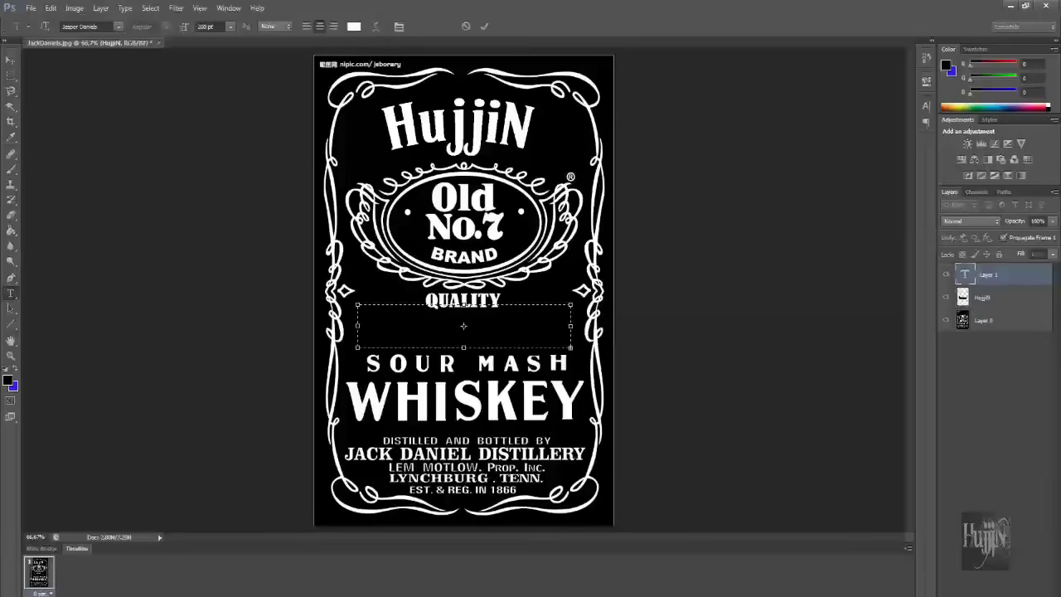
Set the type to Lynchburg Script at 100 pt.
click(103, 26)
text(Lynchburg Script)
key(Return)
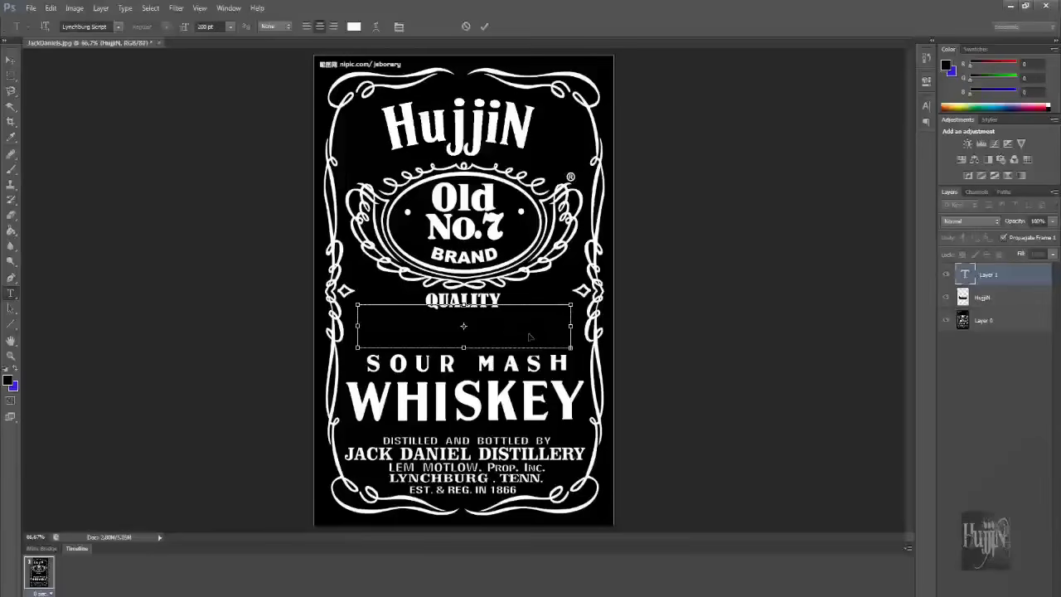
double_click(203, 27)
text(00)
key(Return)
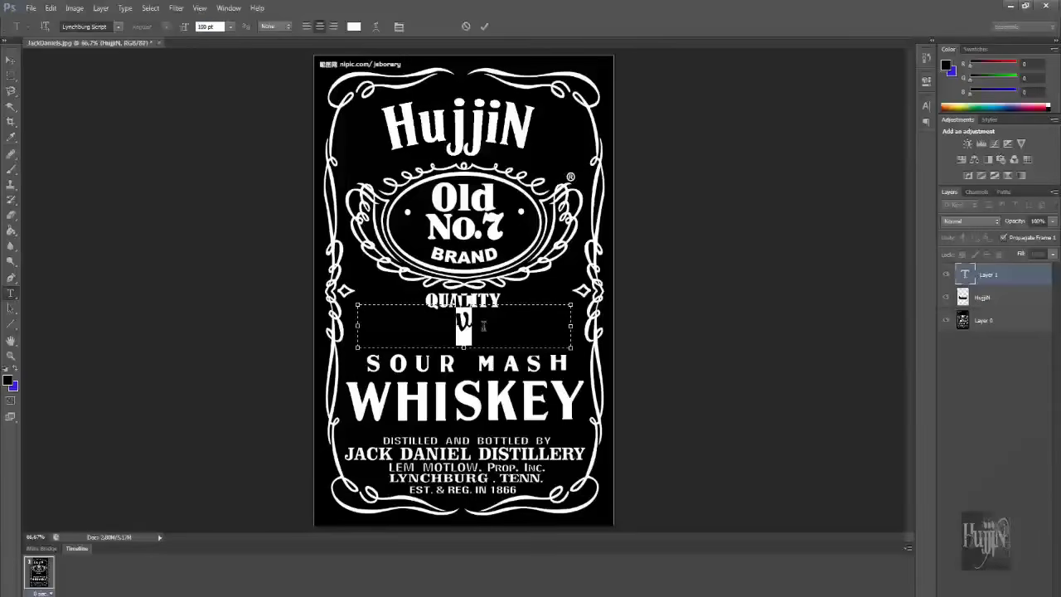
Type a first attempt at 'Videomaking' into the text box.
click(487, 322)
text(ide)
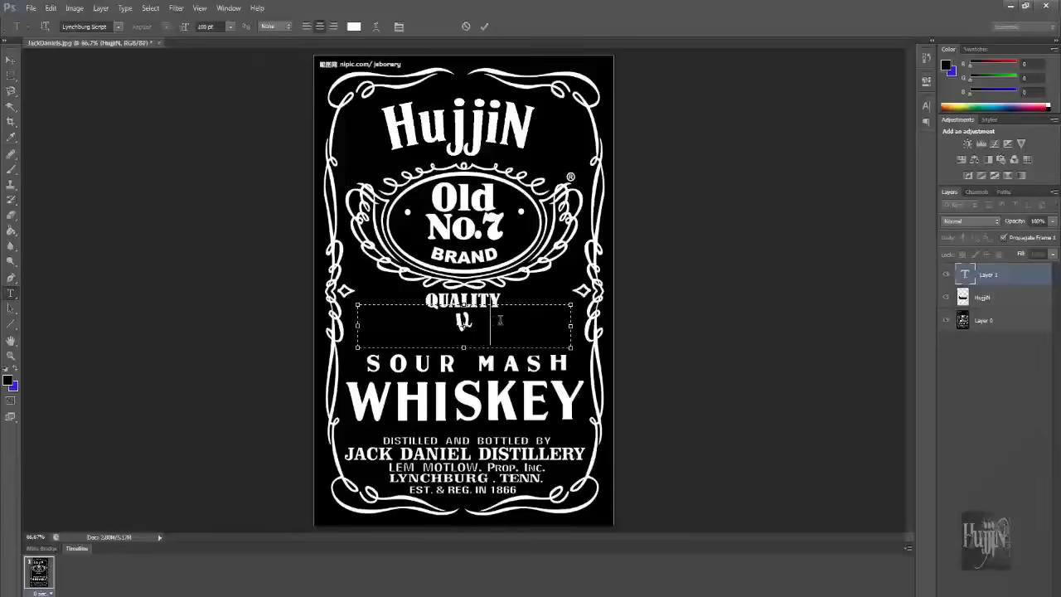
text(o makine)
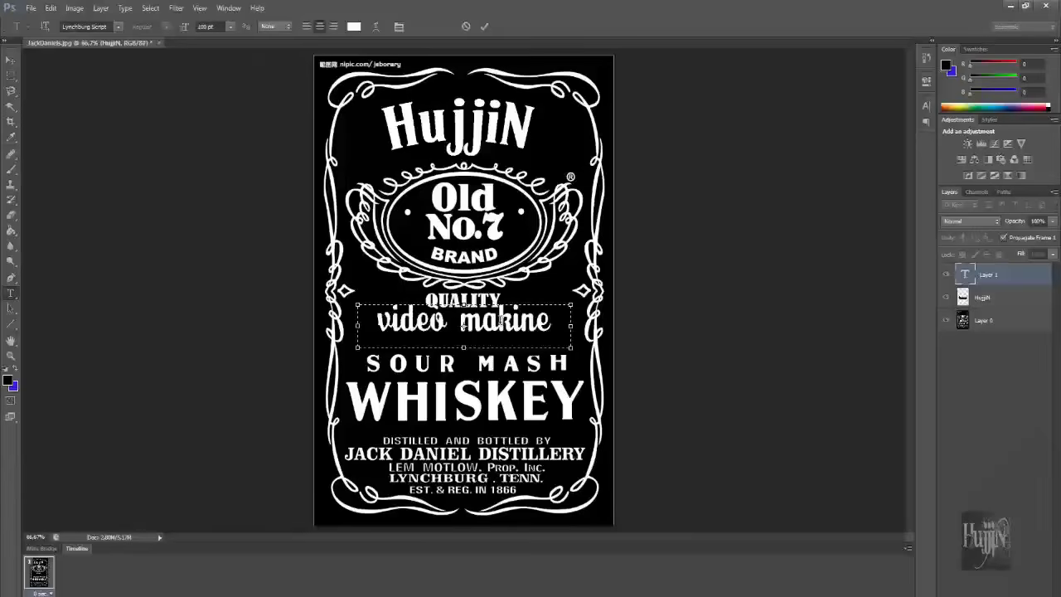
key(BackSpace)
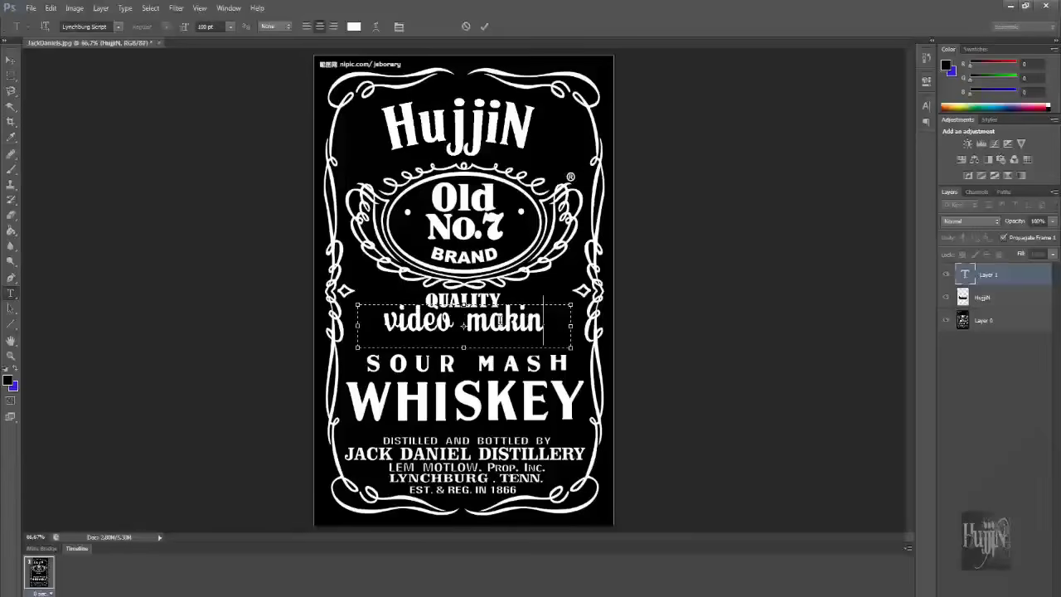
text(ing)
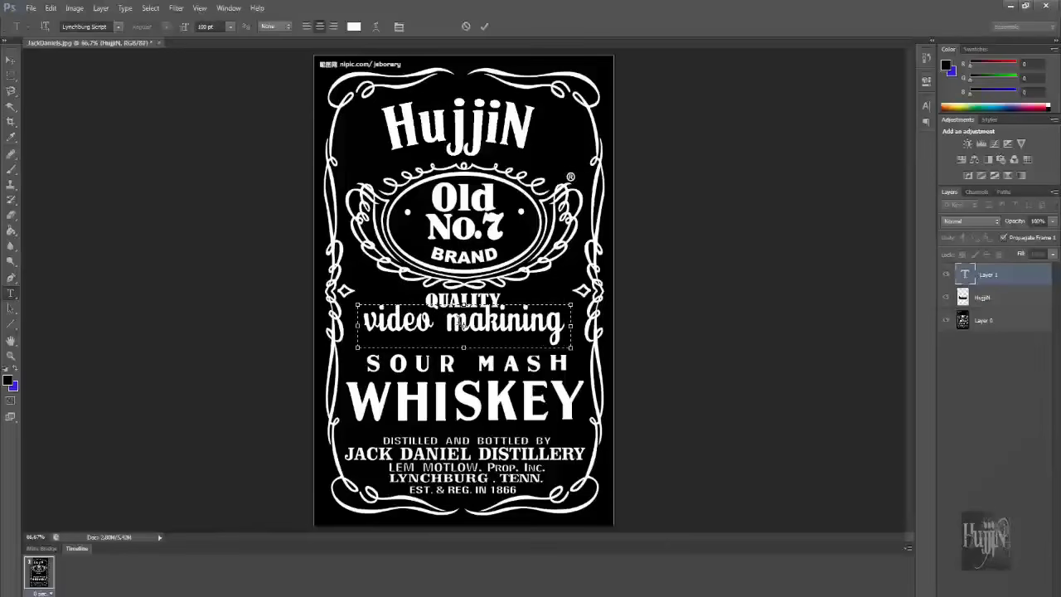
key(ctrl+a)
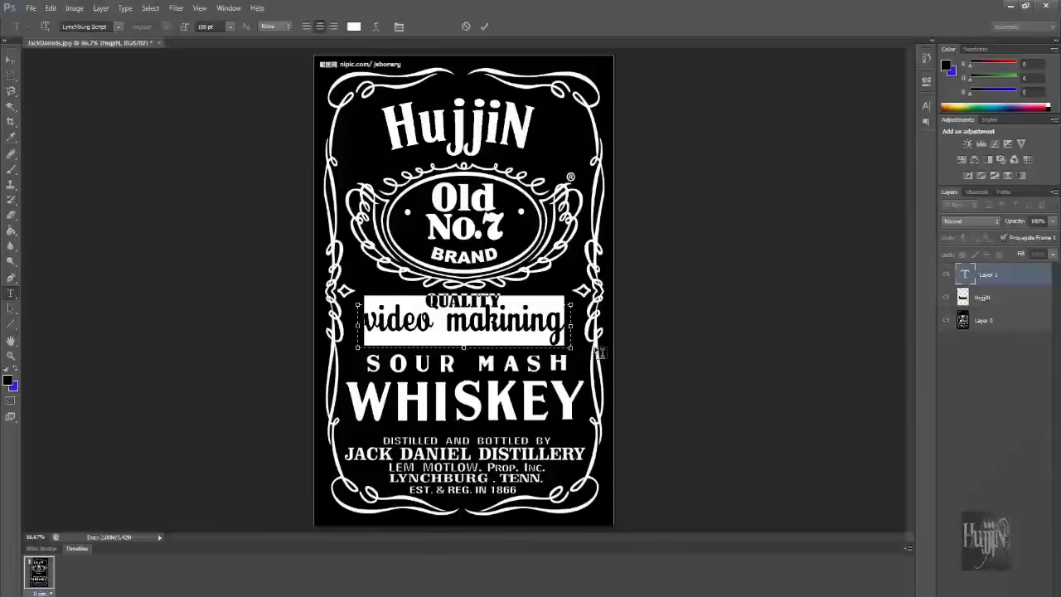
Retype the line as 'Videomaking', nudge it slightly lower and commit it.
click(476, 336)
text(VIDEO)
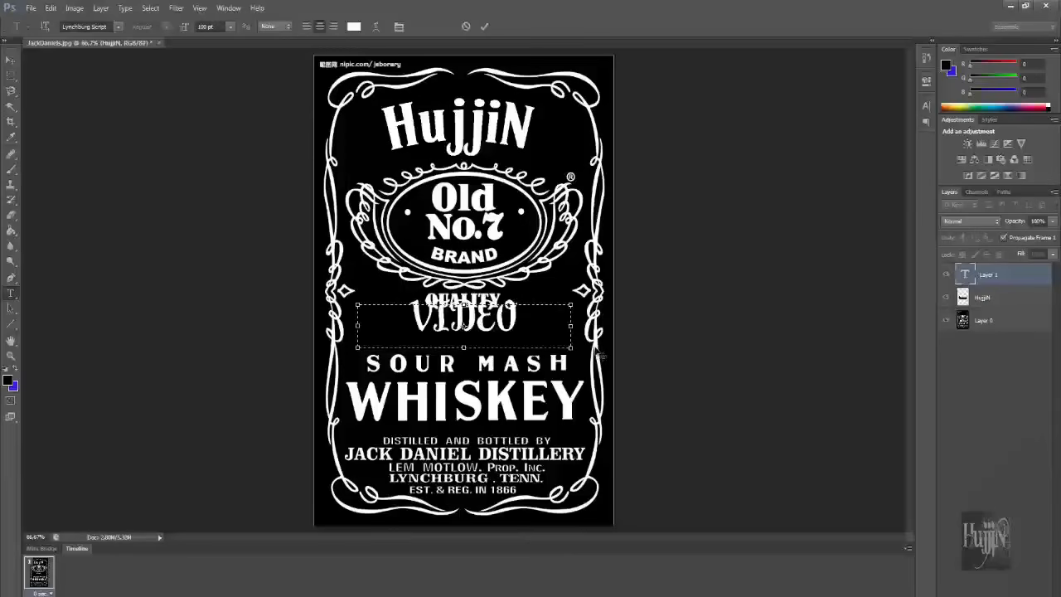
key(Left)
key(Left)
key(Left)
key(Left)
key(ctrl+a)
key(BackSpace)
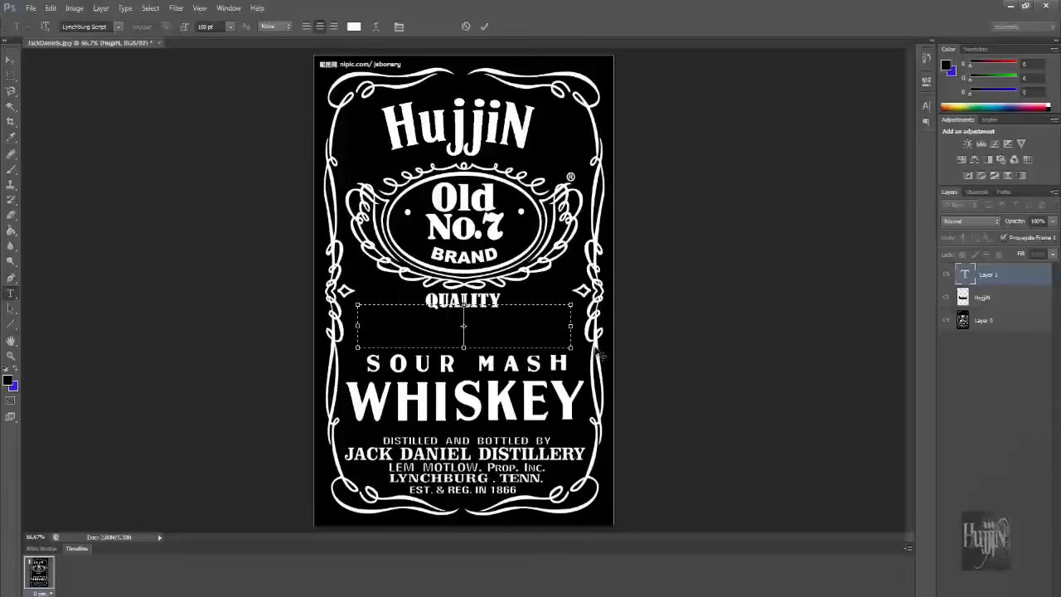
text(Videomaking)
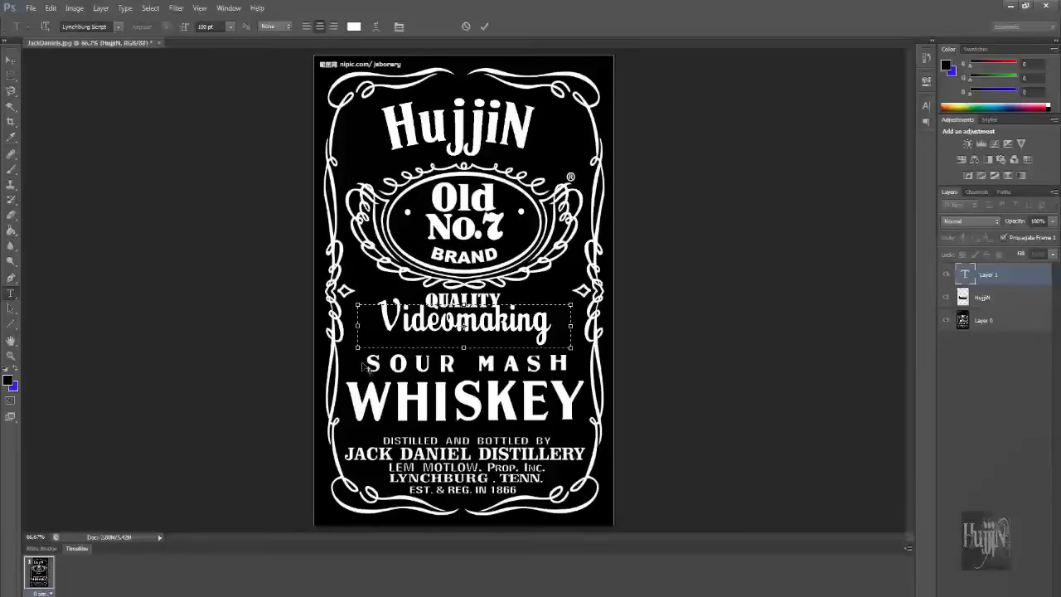
drag(367, 369, 368, 372)
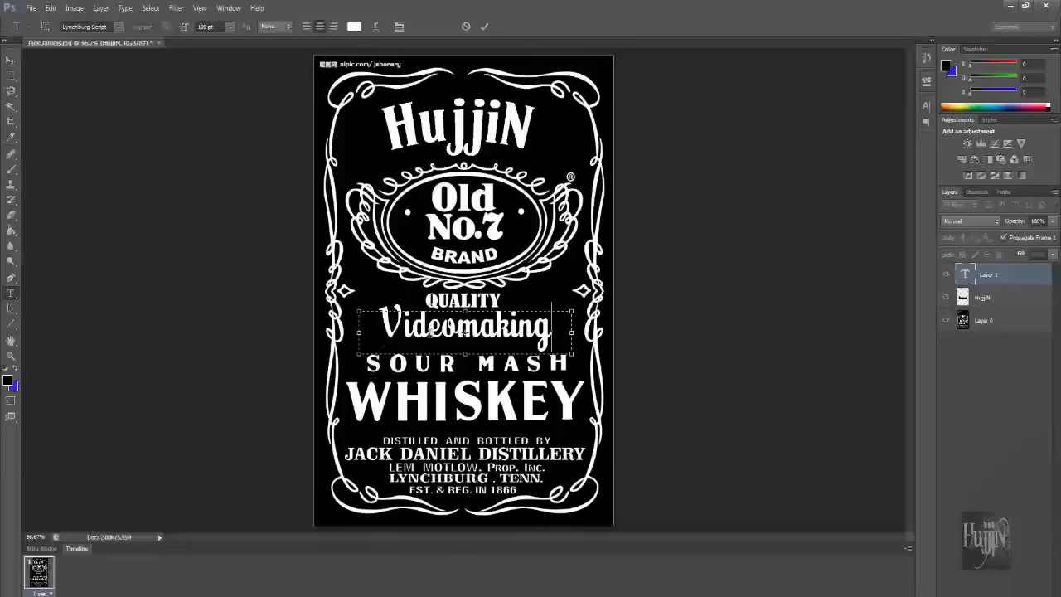
key(ctrl+Return)
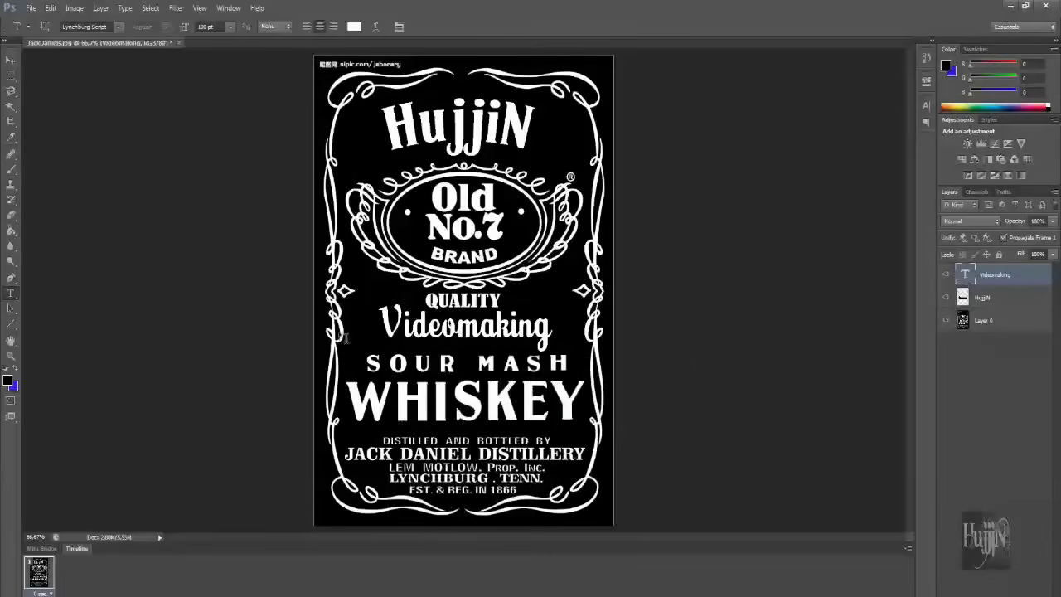
Rasterize the Videomaking layer and shrink the brush size from 99 to 66.
click(12, 169)
click(375, 455)
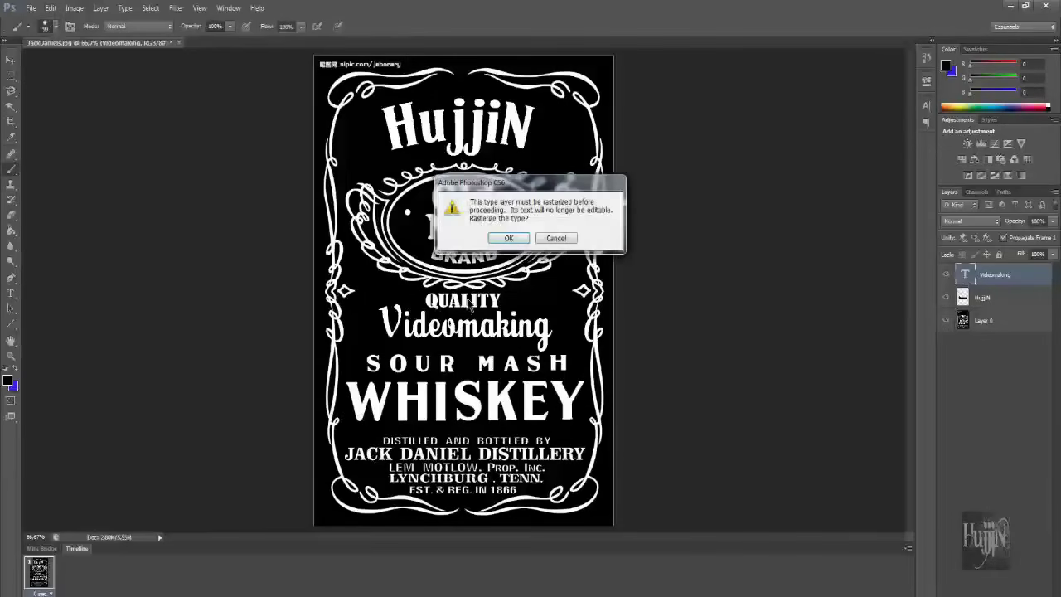
click(510, 239)
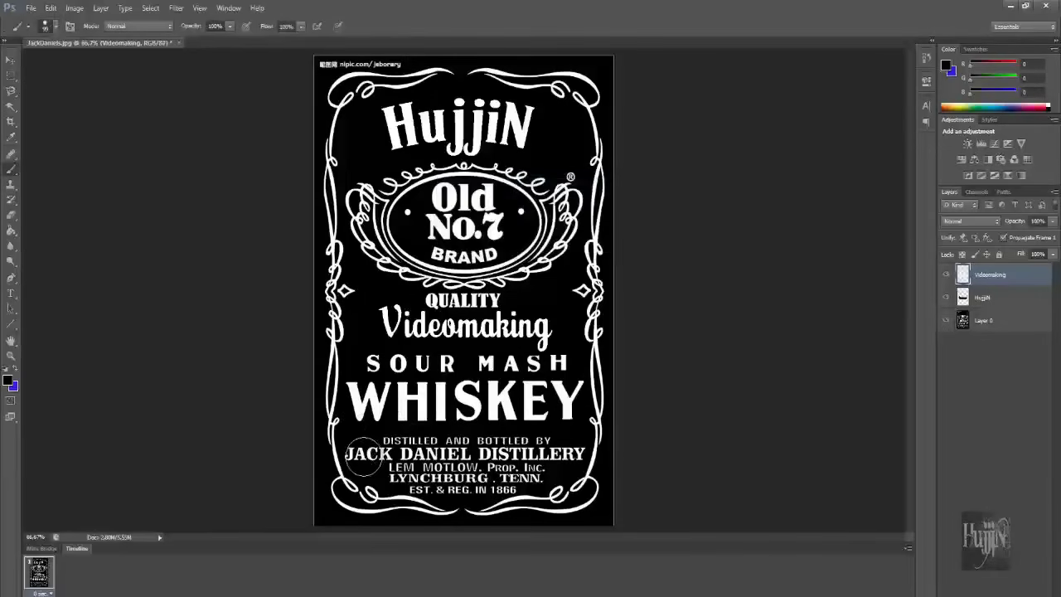
click(55, 26)
drag(53, 64, 47, 63)
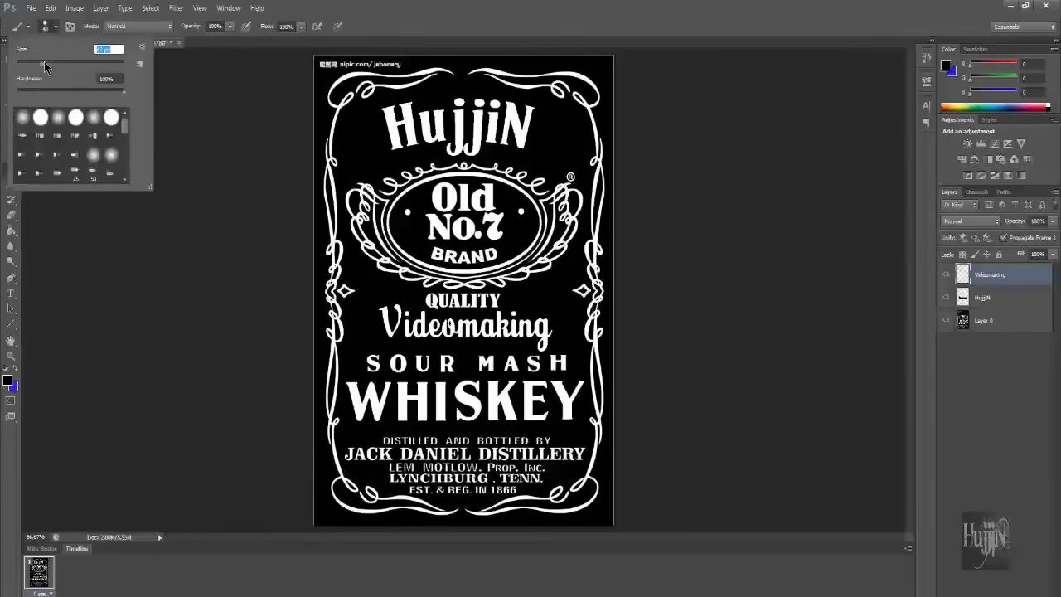
key(Return)
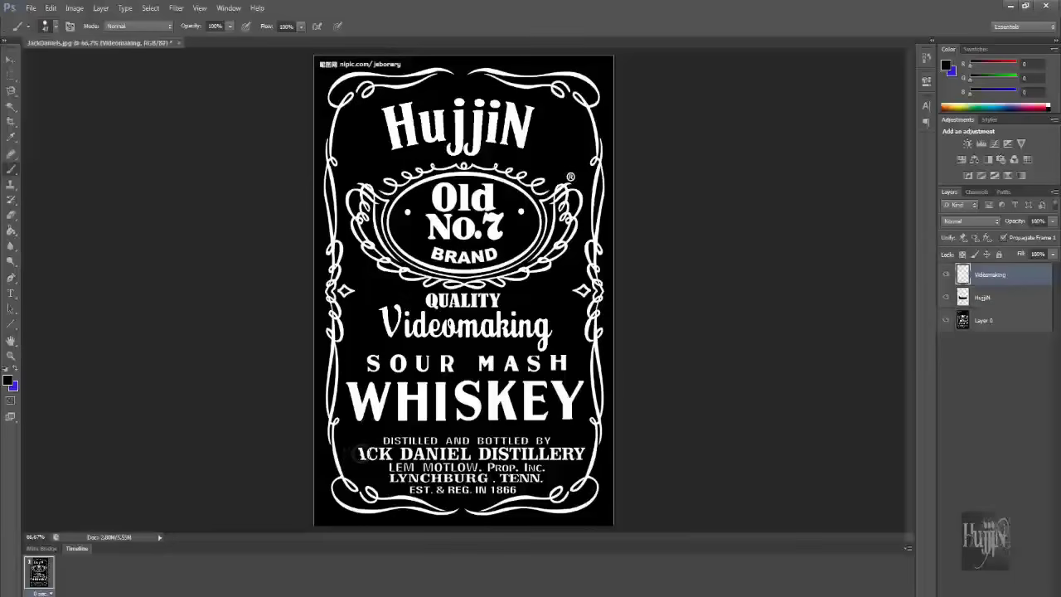